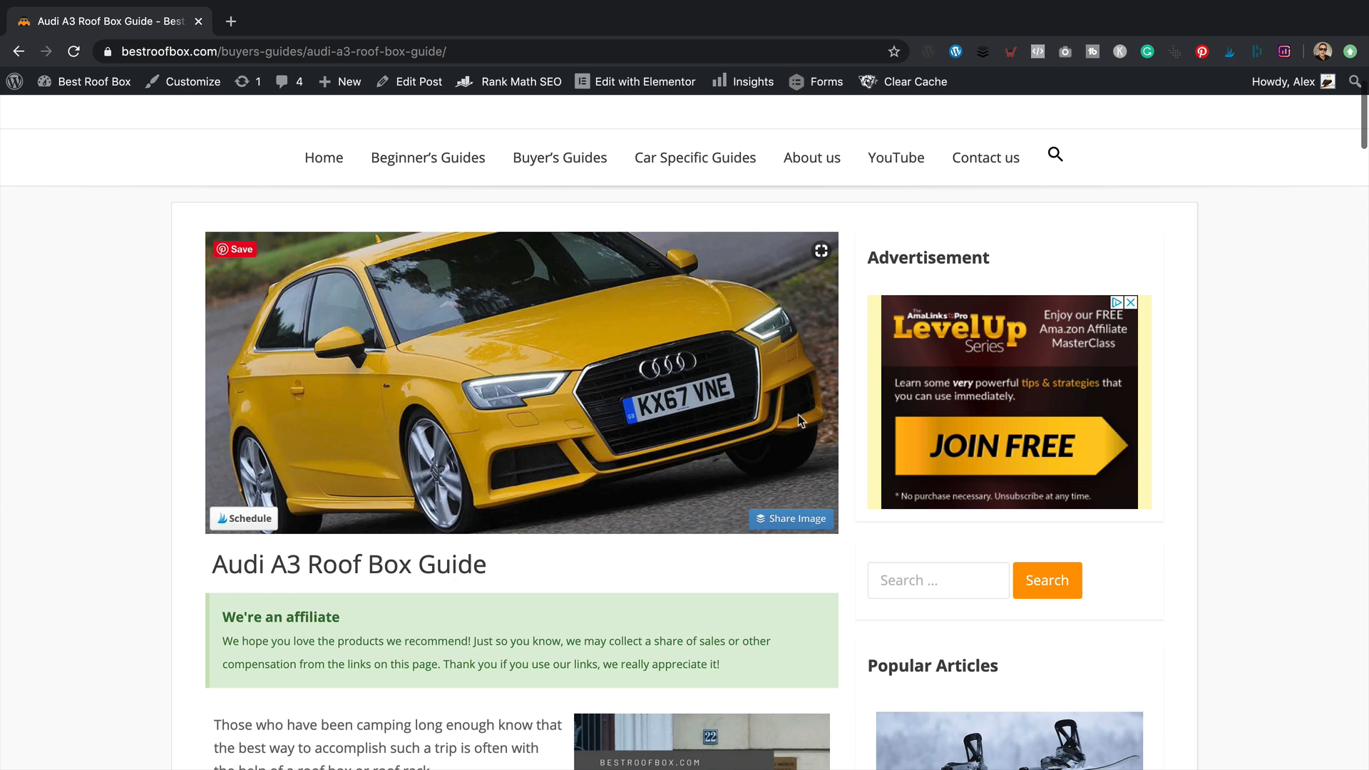
- Open the Audi A3 Roof Box Guide post in the Elementor editor and show its SEO settings
click(644, 91)
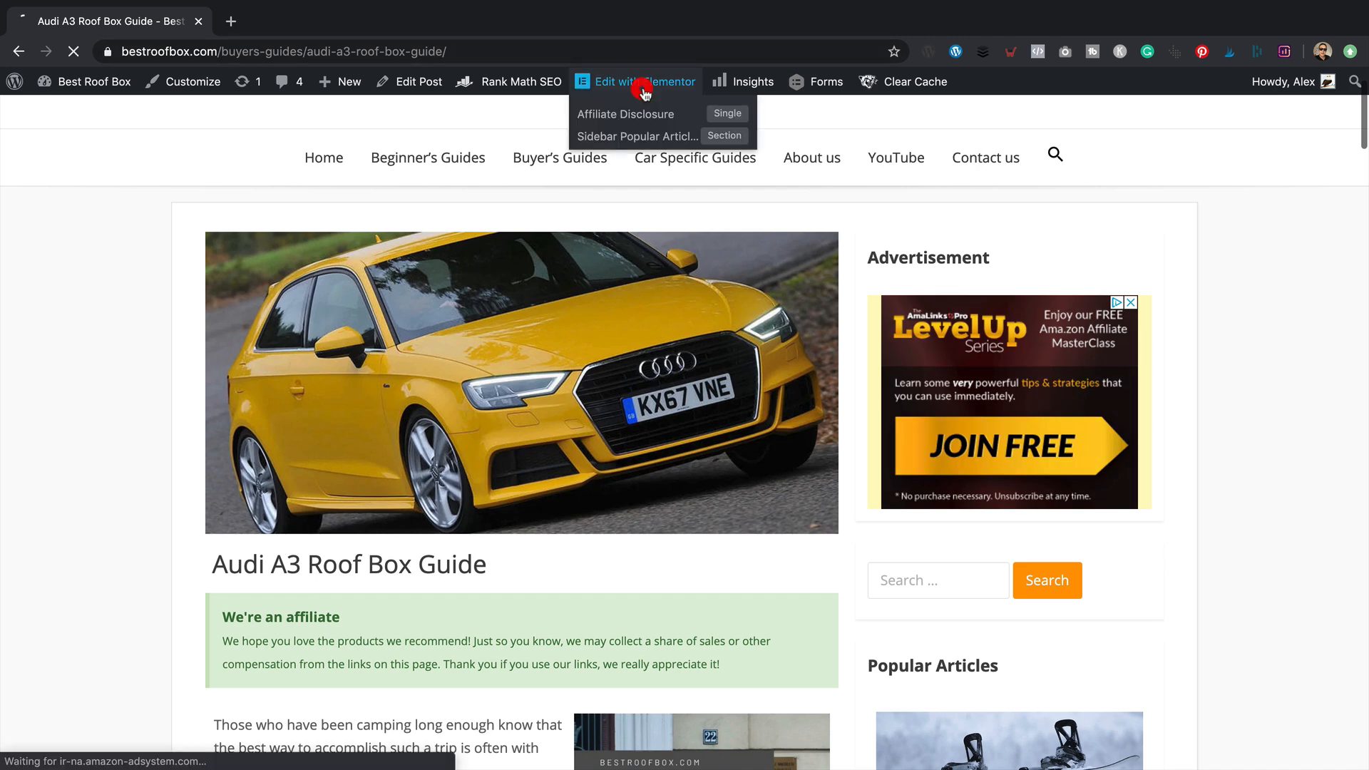
scroll(644, 94, down, 5)
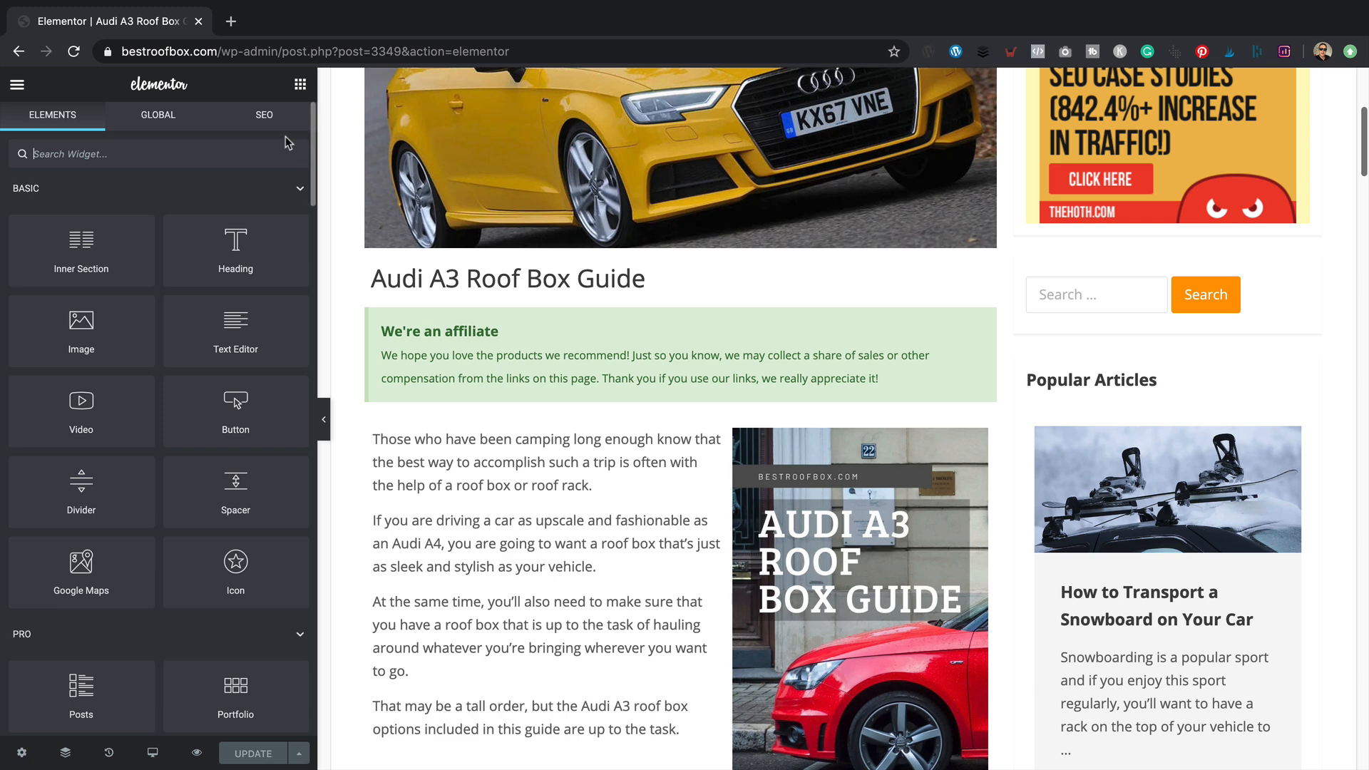
click(271, 116)
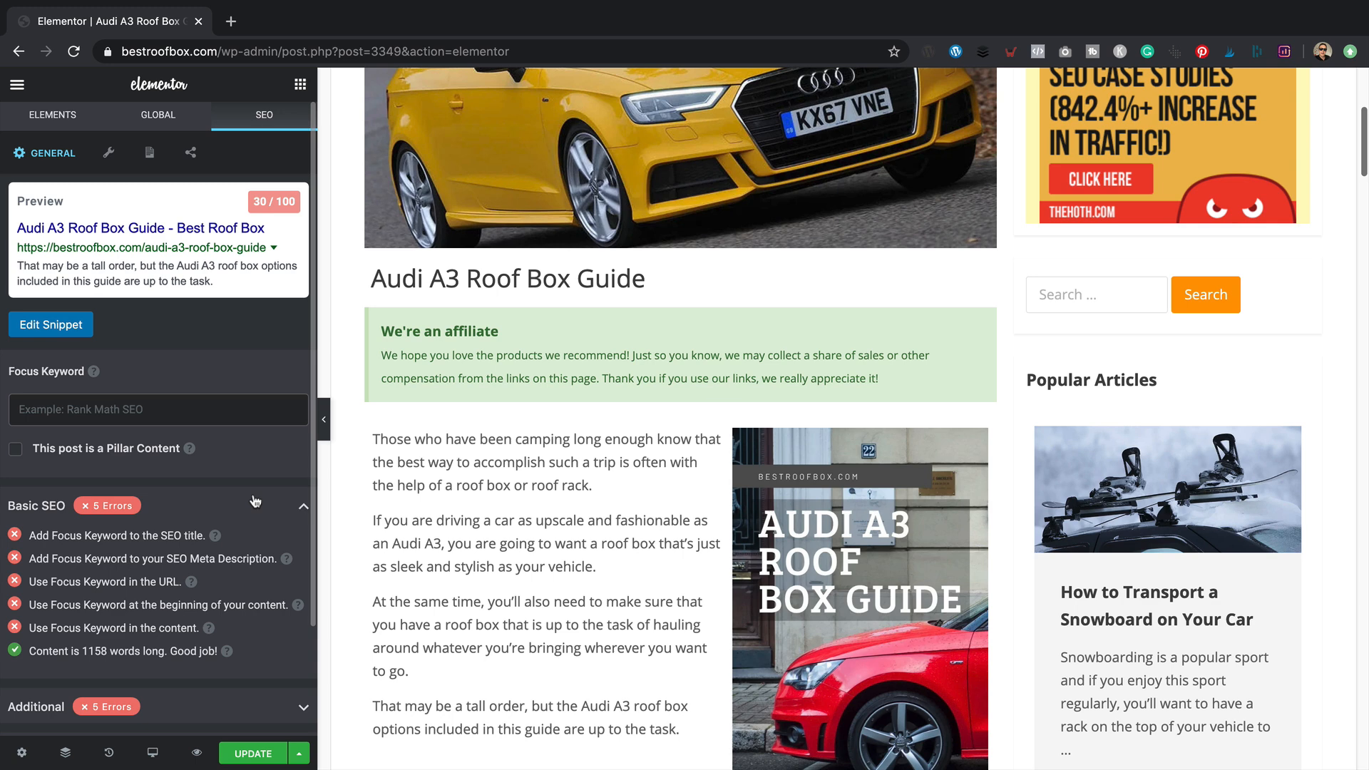
- Set the post's focus keyword to the suggested phrase "audi a3 roof box"
click(144, 410)
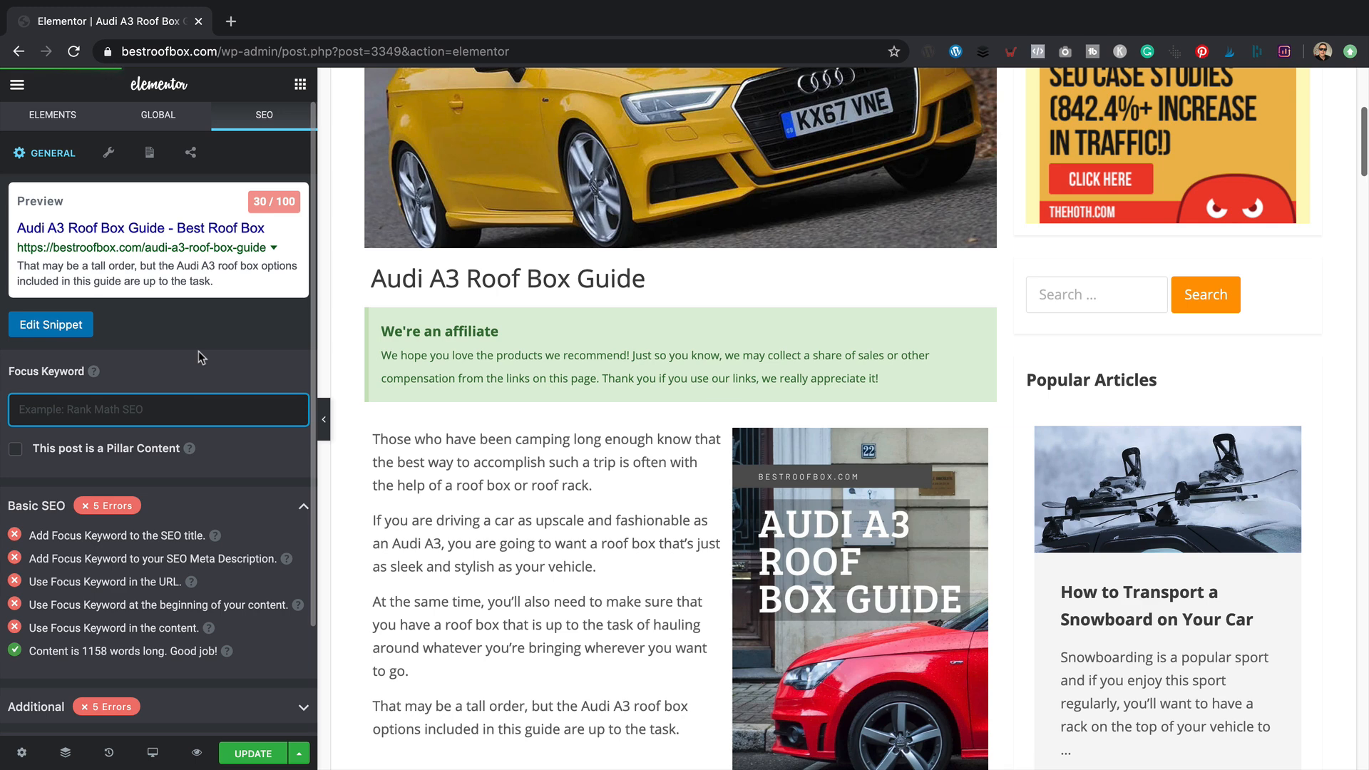
text(a)
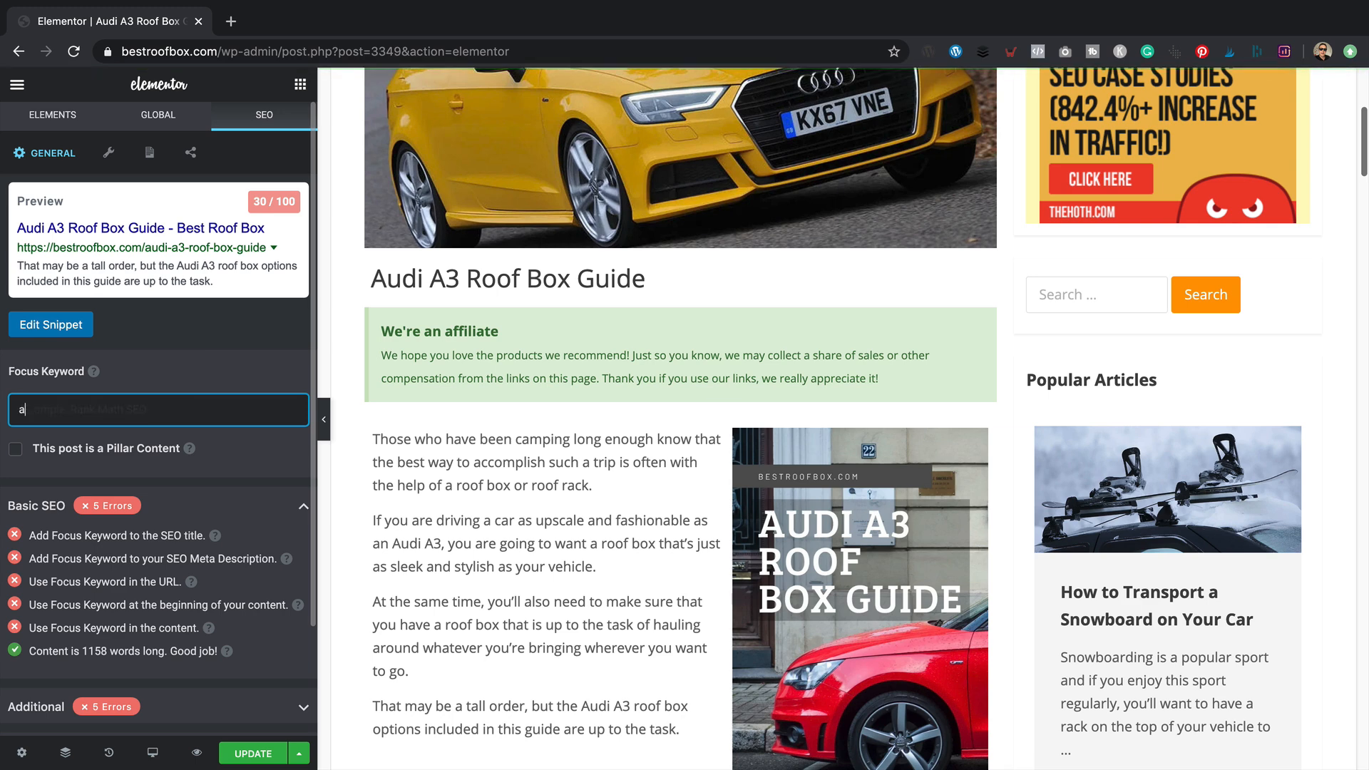
text(udi a3)
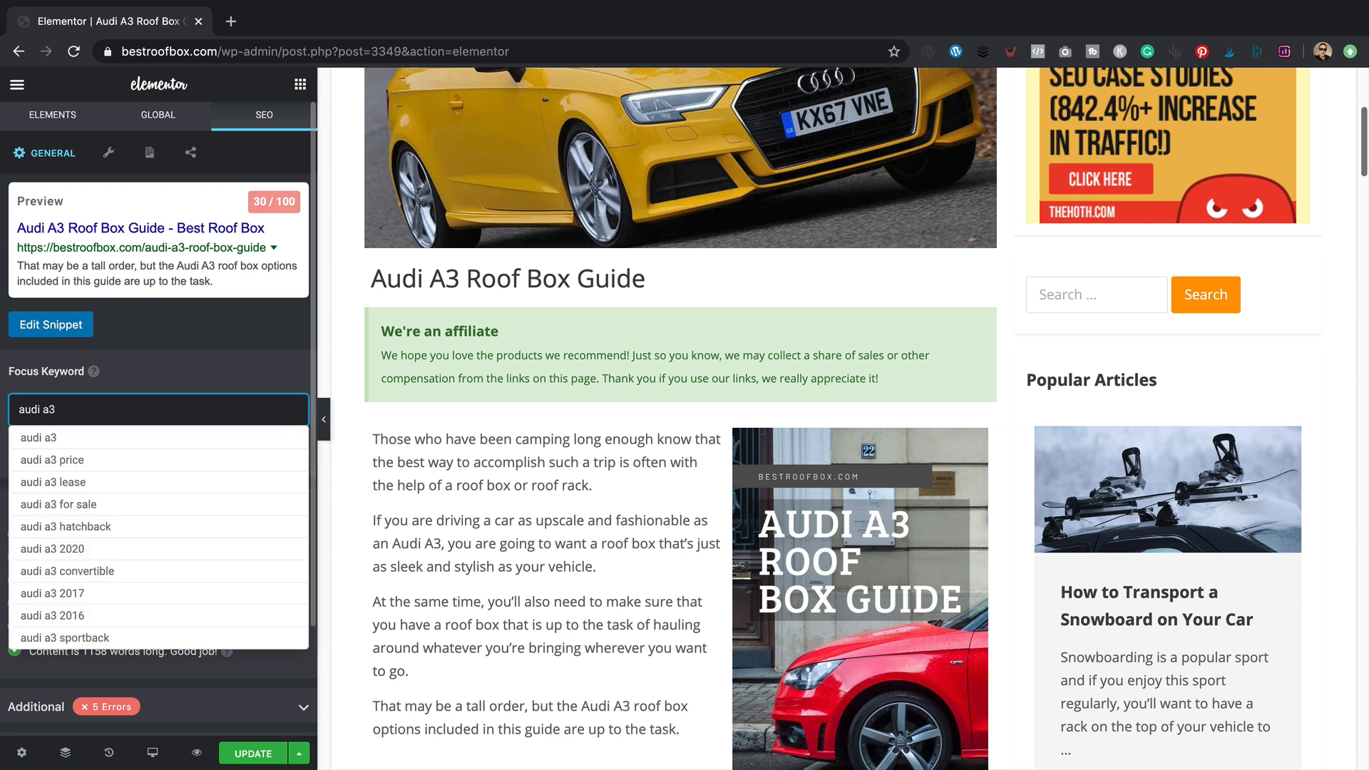
text( roof)
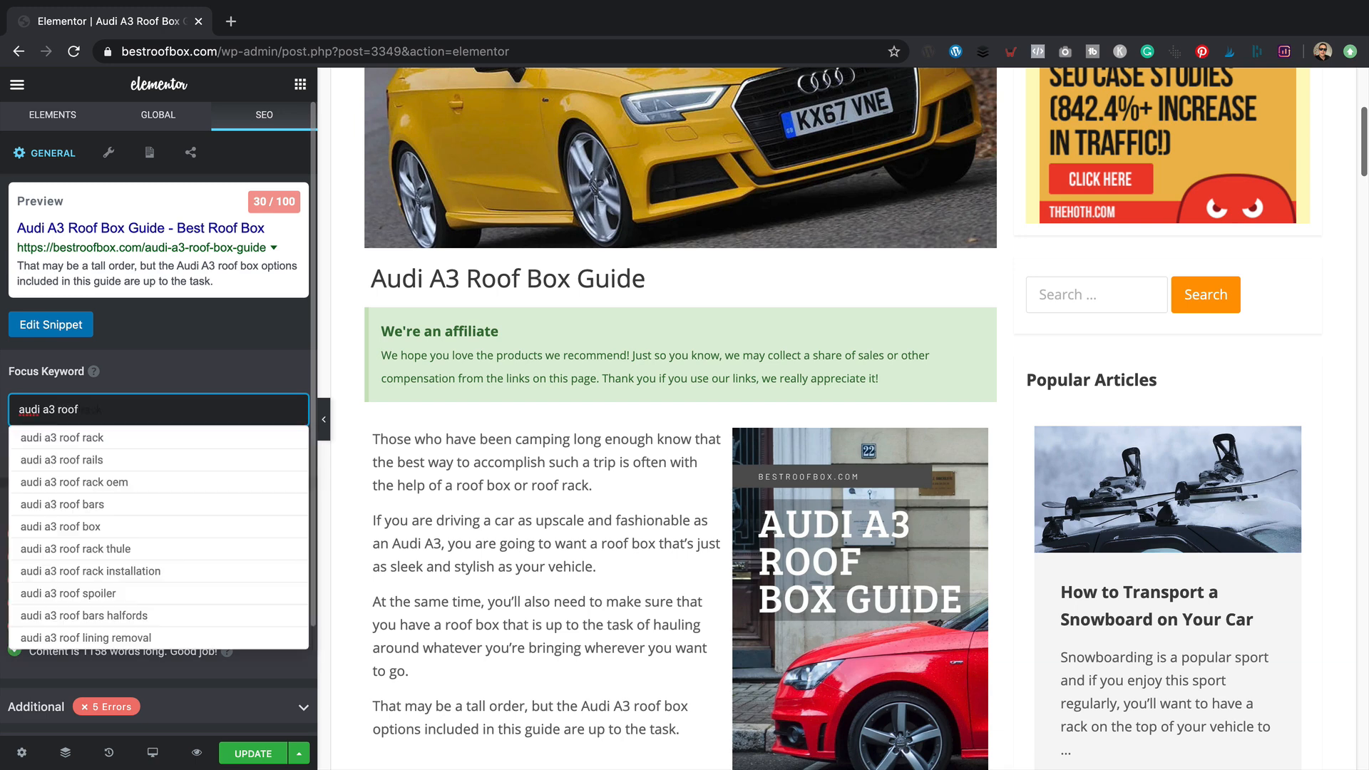
click(68, 527)
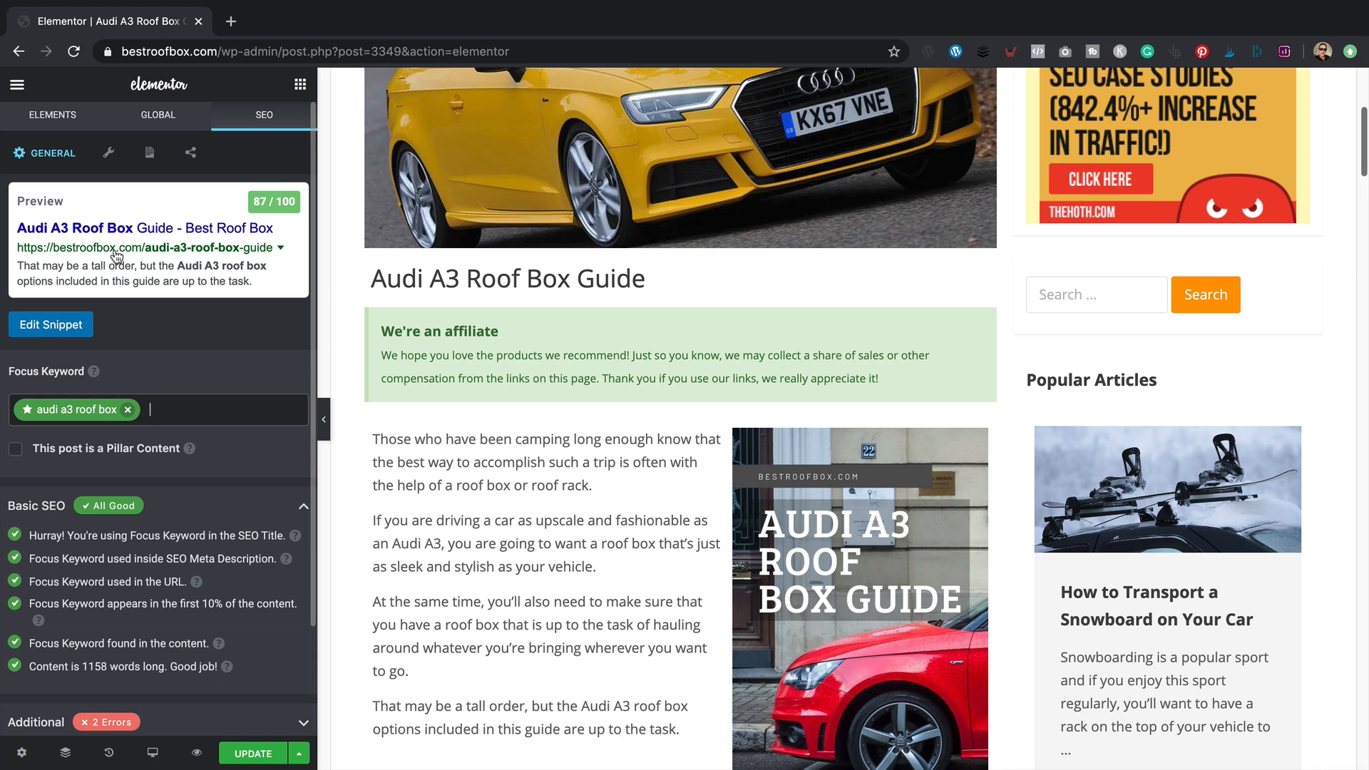
- Open the snippet for editing and replace its description with "Looking for a Audi A3 Roof Box?"
click(32, 330)
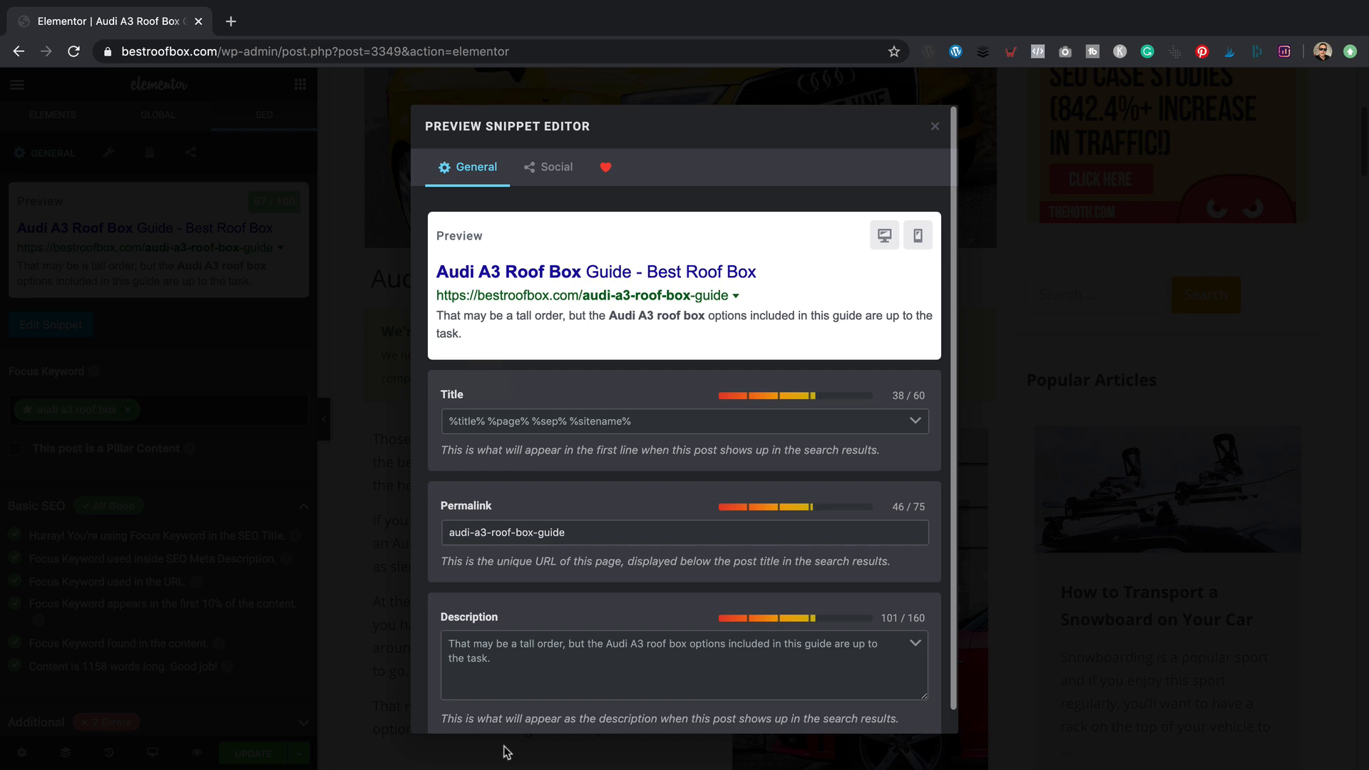
click(539, 677)
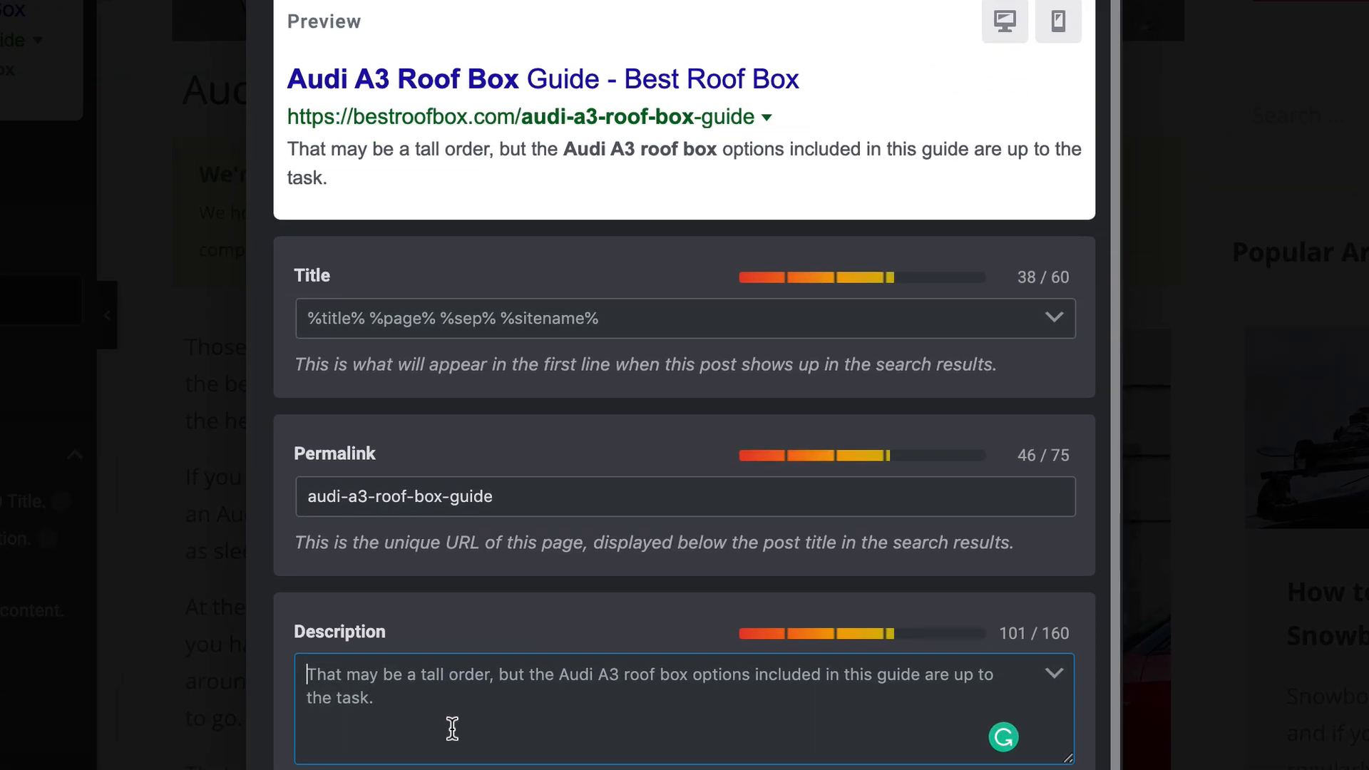
key(ctrl+a)
text(Looking for a Audi a)
key(BackSpace)
text(A3 )
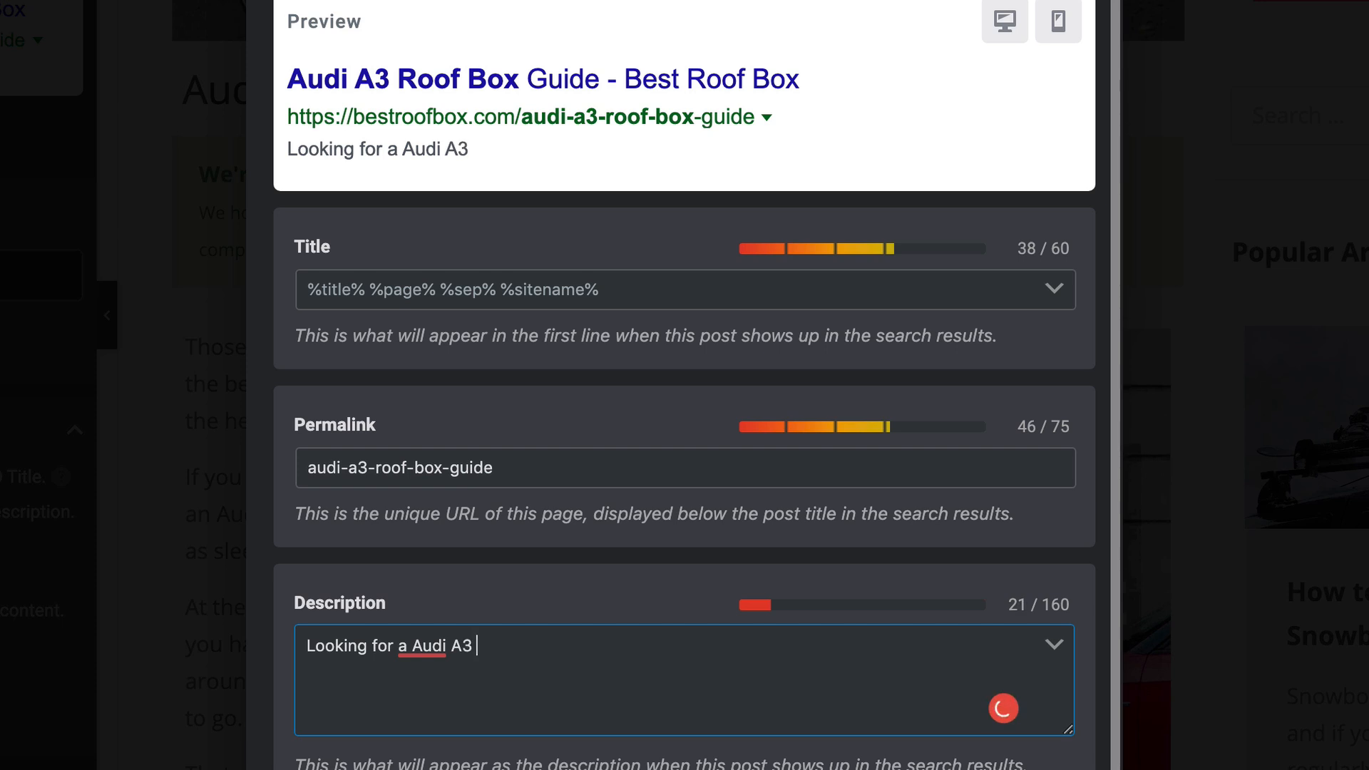
text(Roof Box?)
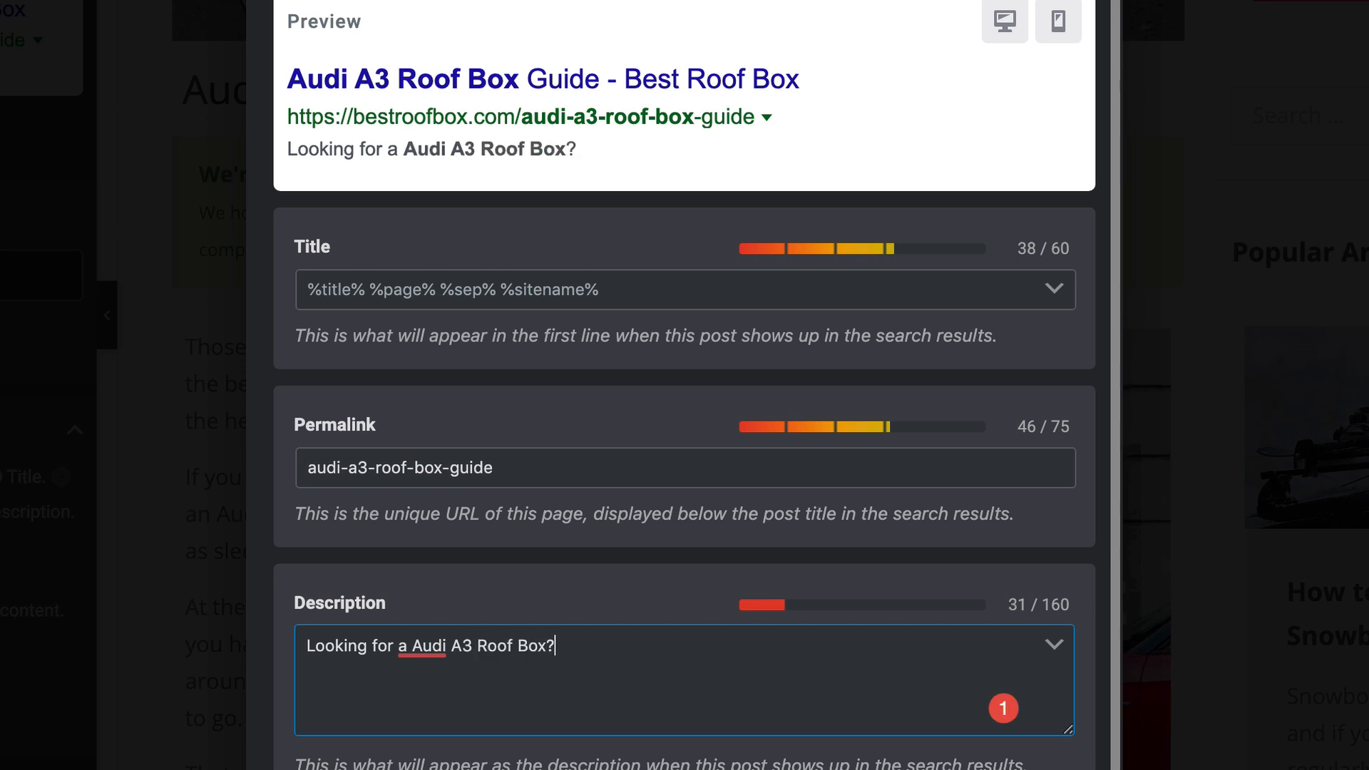
- Continue the snippet description with "Our Audi A3 Roof Box buyers guide will take you through everything"
text( Our )
text(Audi A)
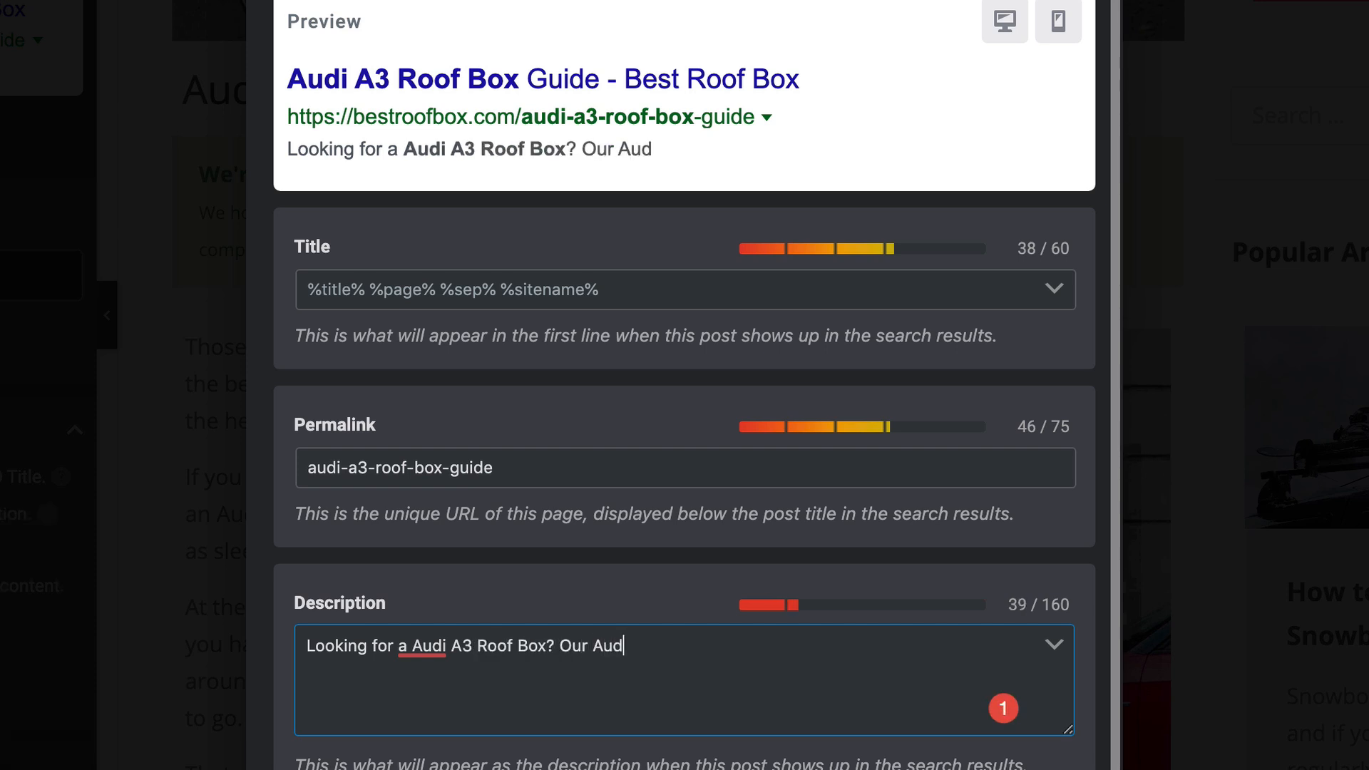
text(3 Roof Box)
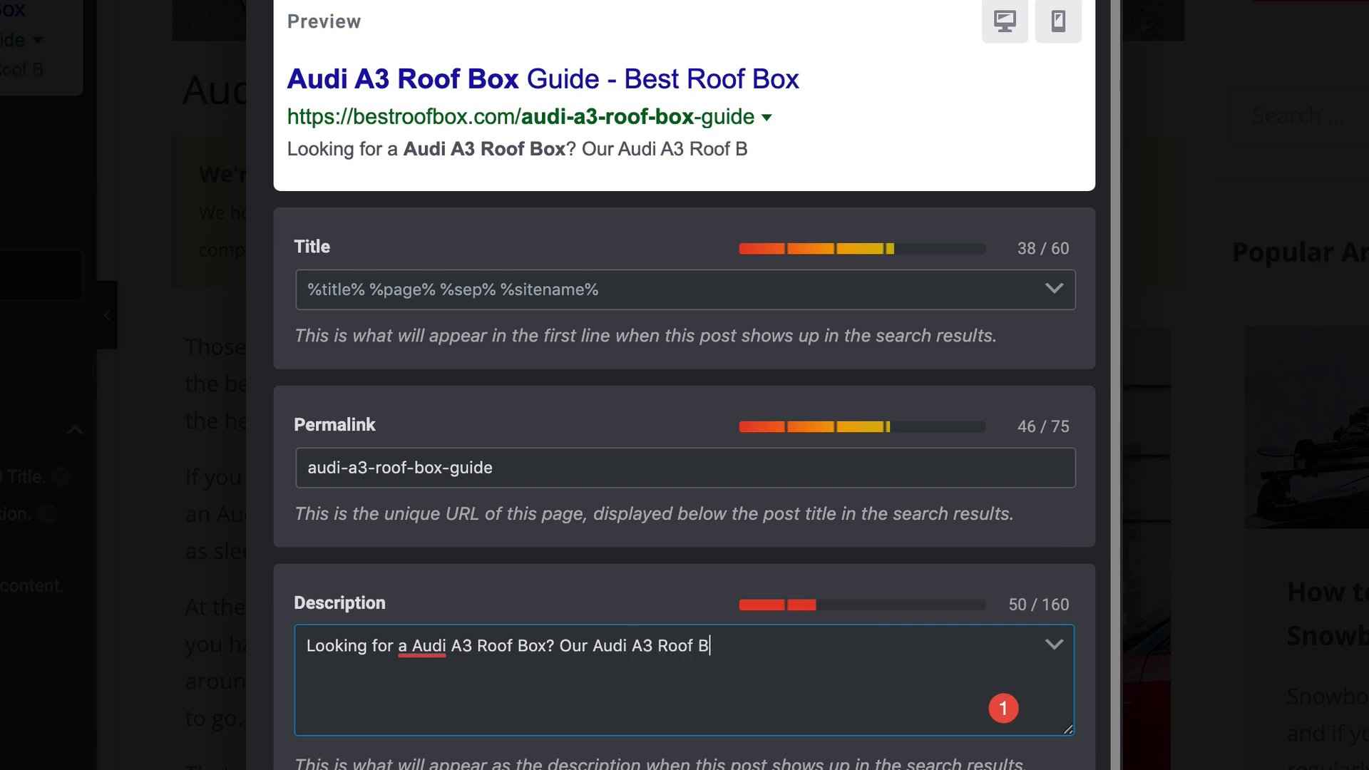
text( Bu)
key(BackSpace)
key(BackSpace)
text(buyers guid)
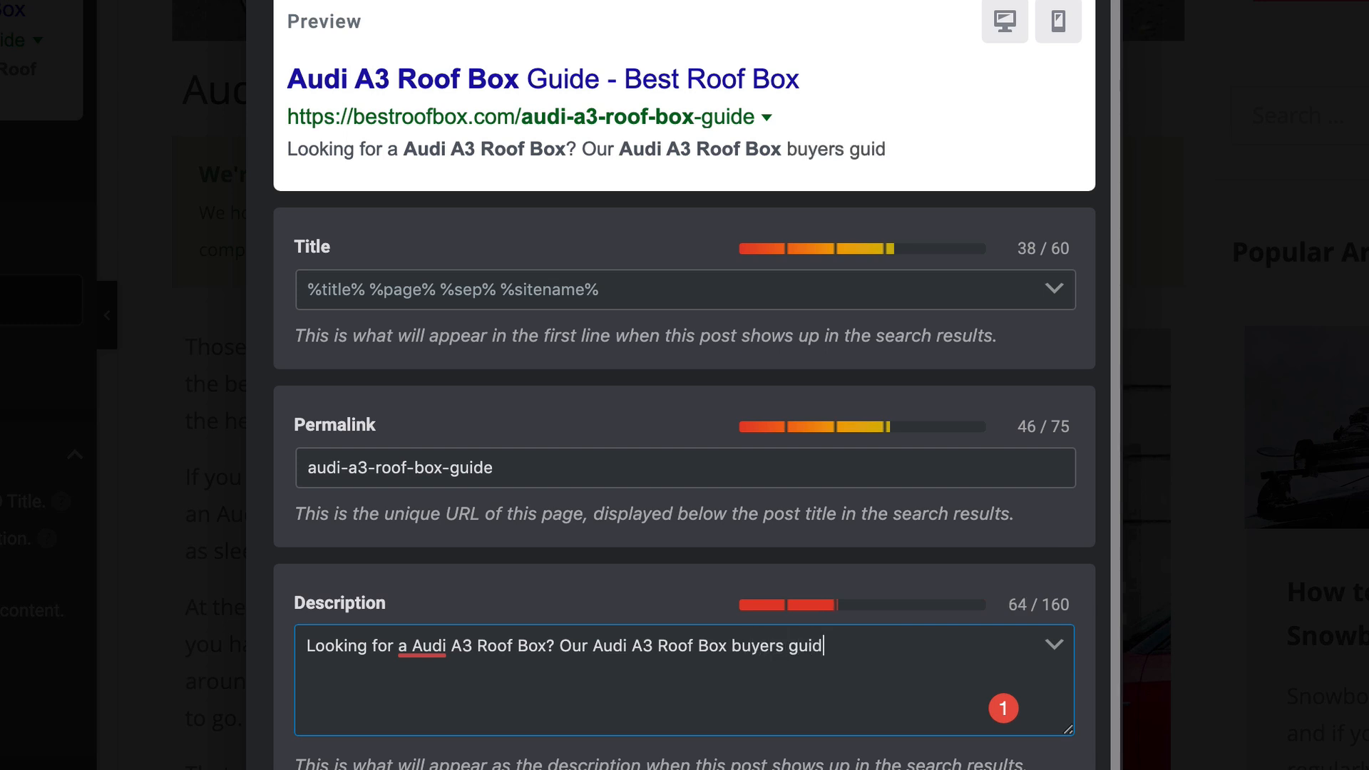
text(e will take you th)
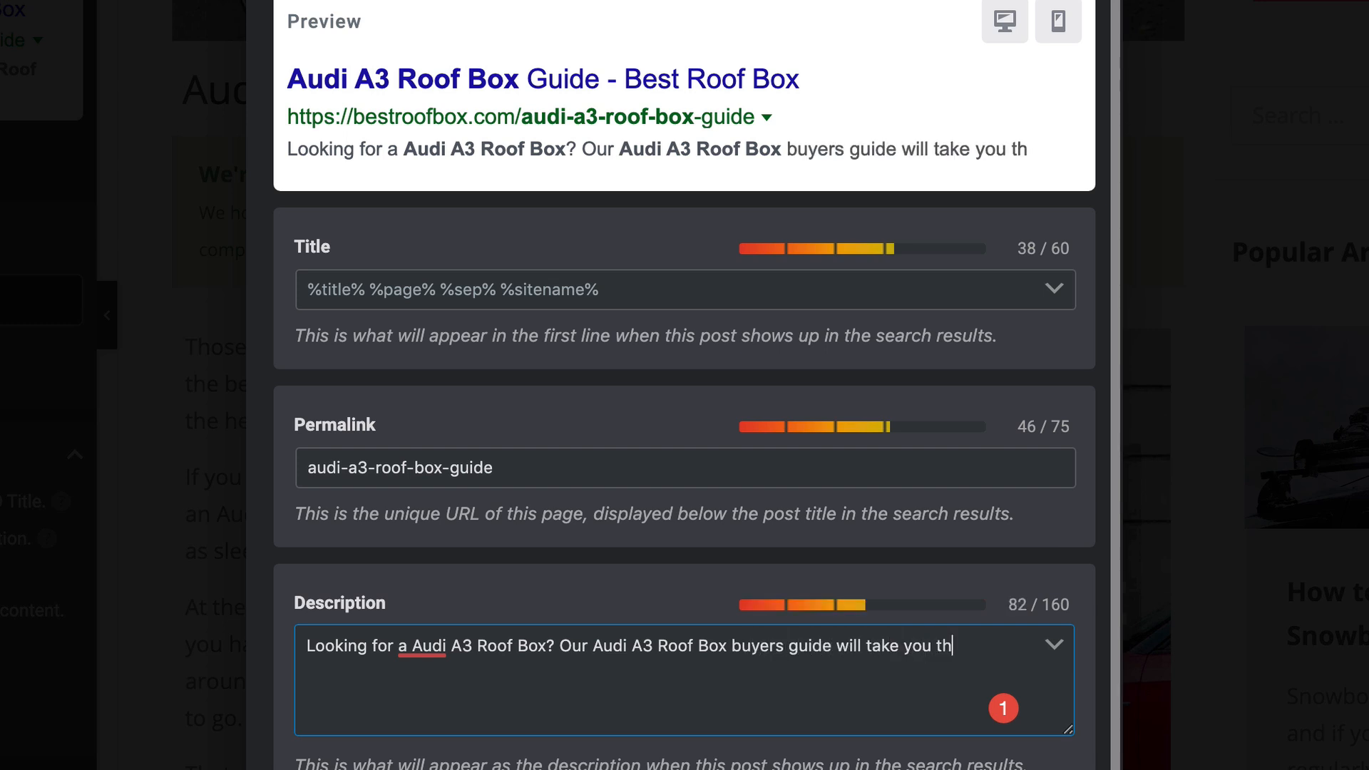
text(rough everything)
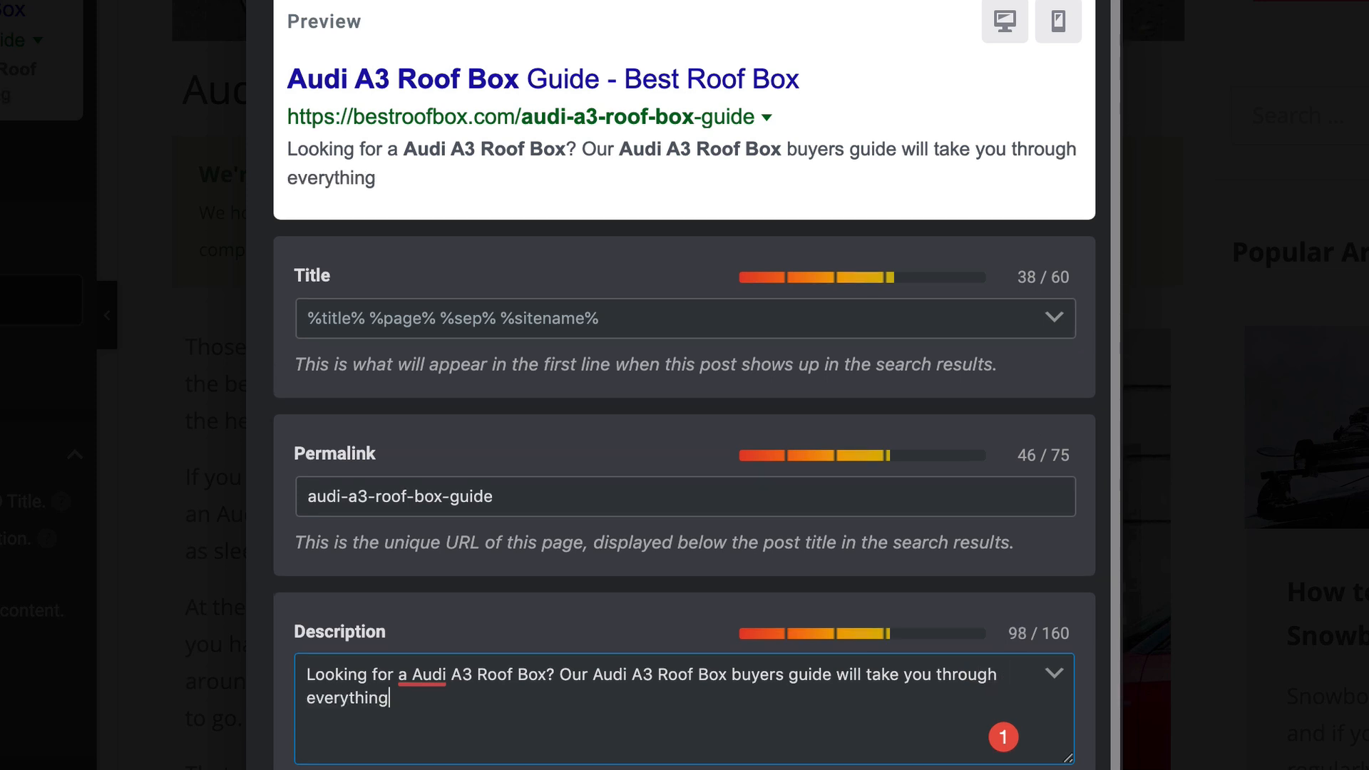
- Finish the description with "you need to know so you can be sure to purchase the best Roof Box for you."
text( you need tio kn)
key(BackSpace)
key(BackSpace)
key(BackSpace)
key(BackSpace)
key(BackSpace)
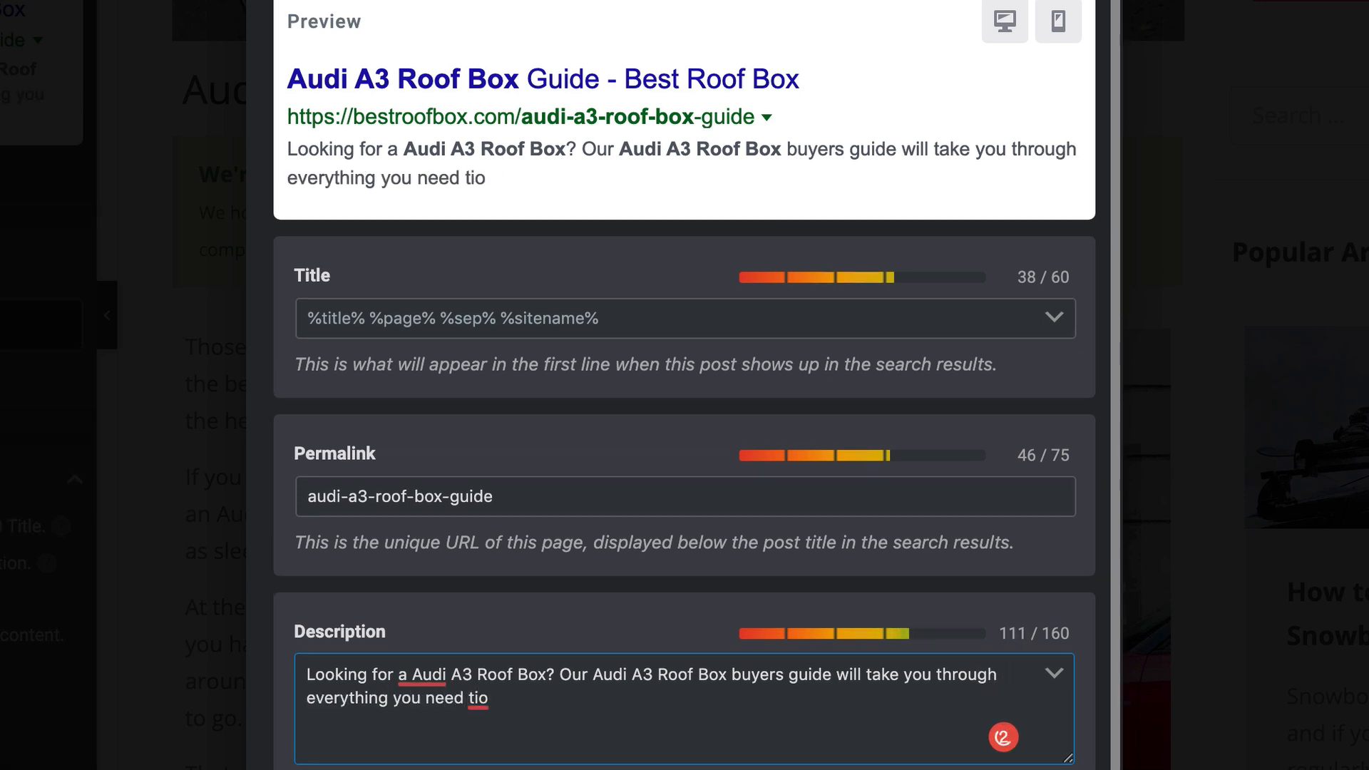
text(o know)
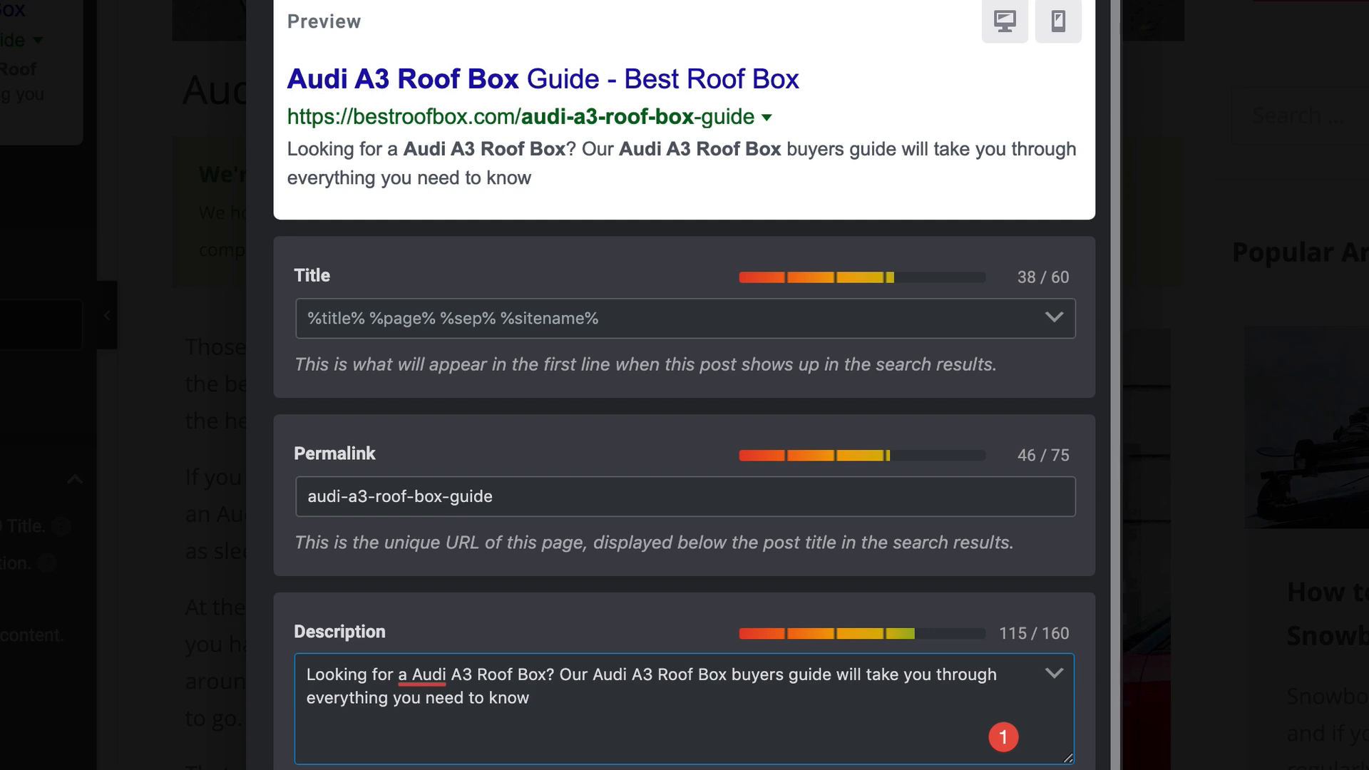
text( so you can)
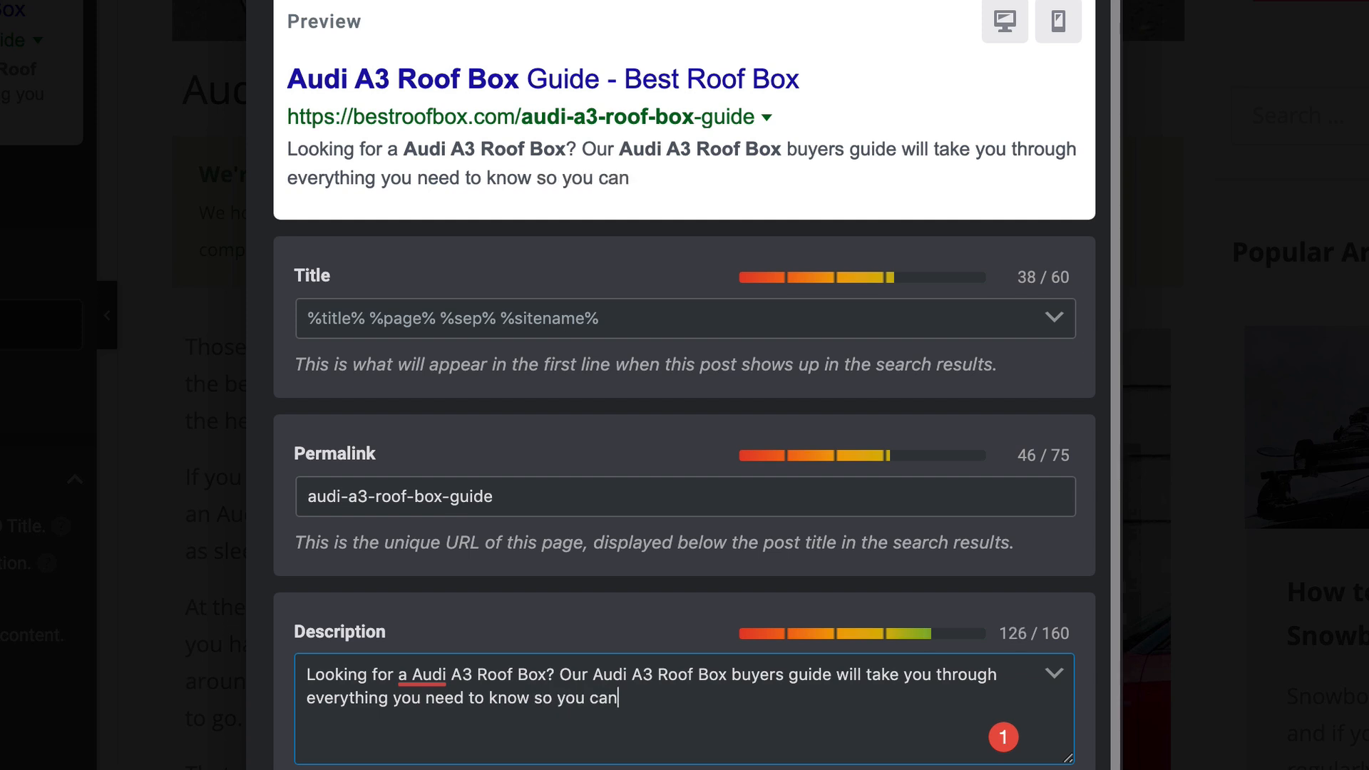
text( be sure to pur)
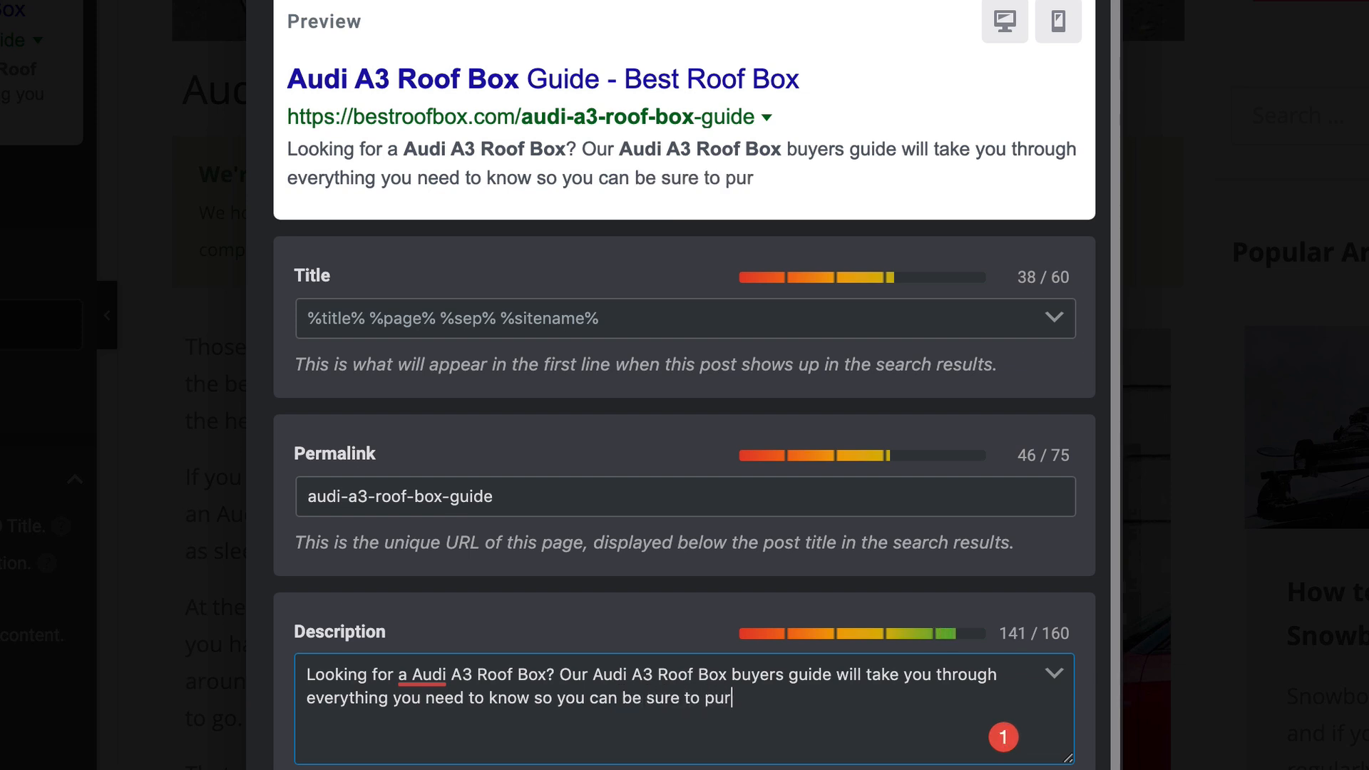
text(chase the best)
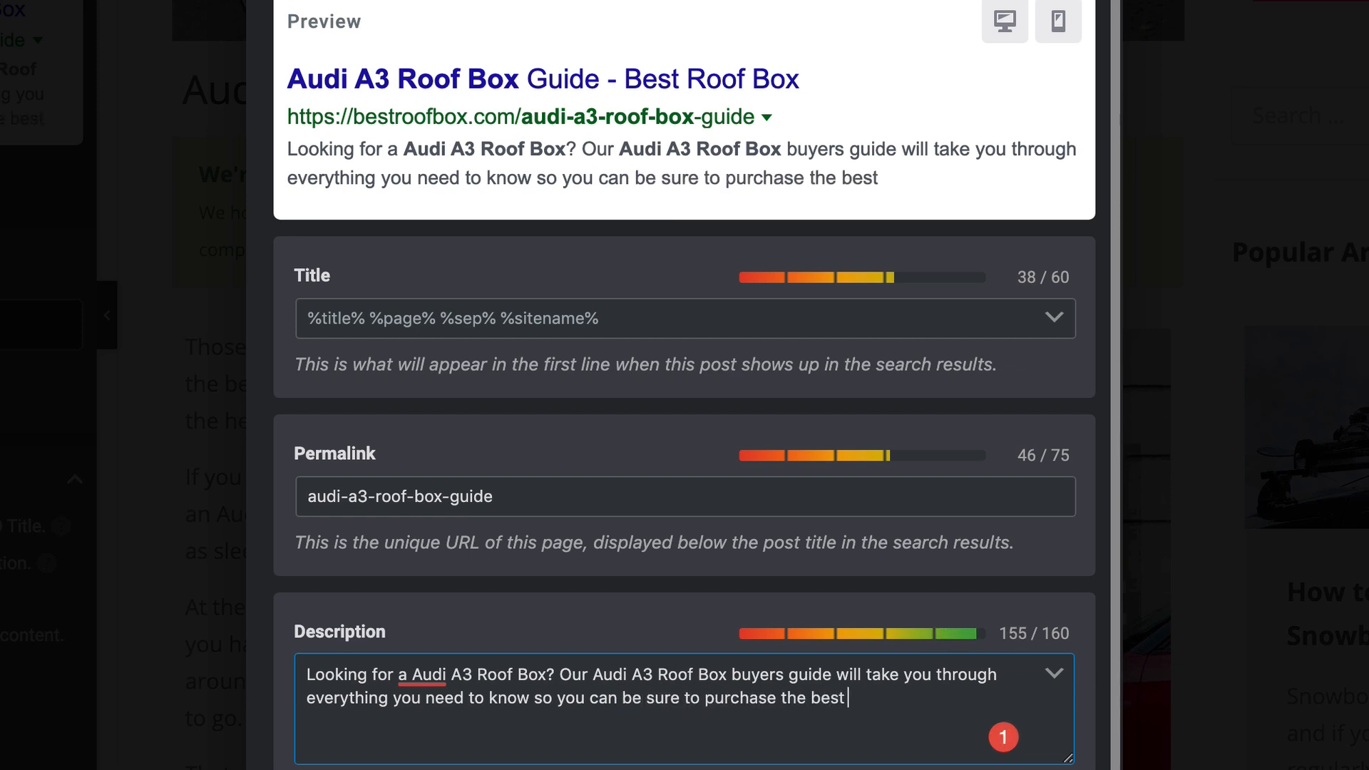
text( Roof Box for you.)
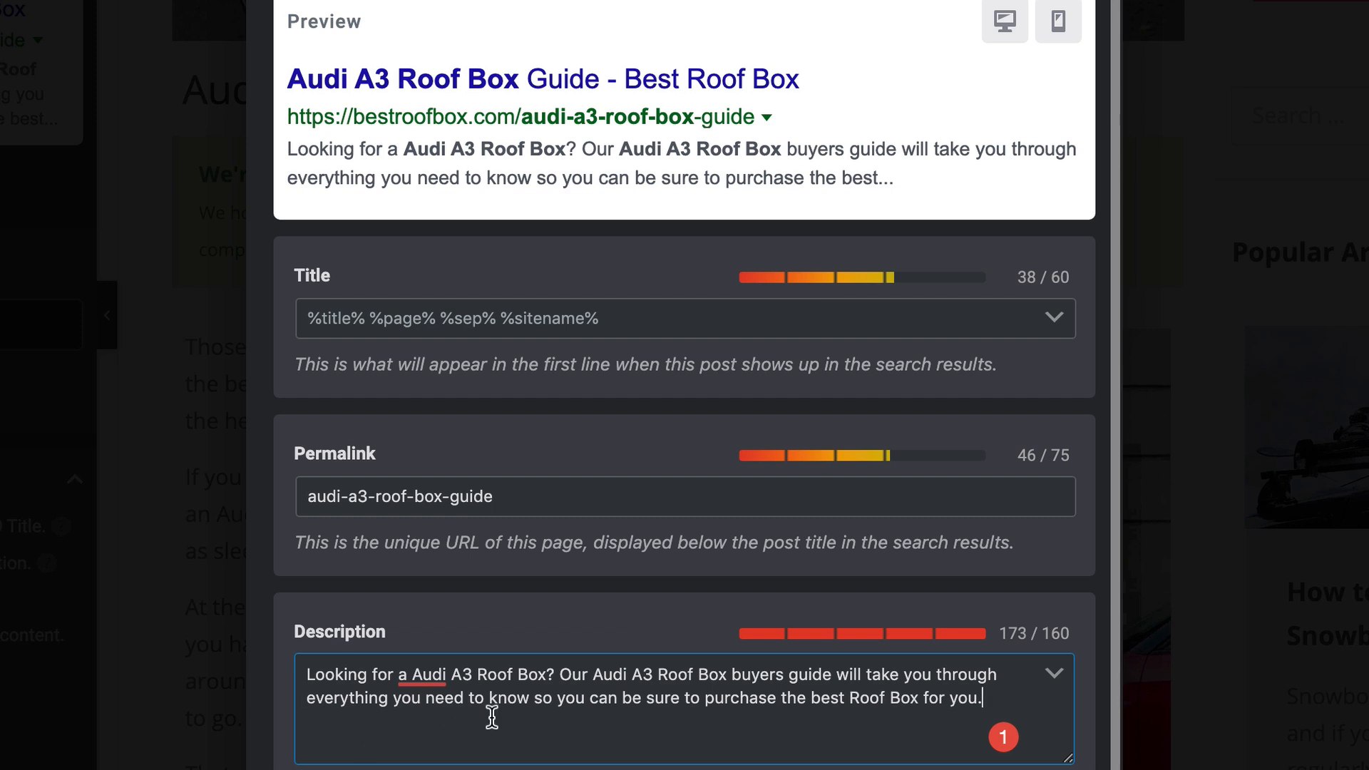
- Shorten the description by replacing "will take you through" with "explains", and close the snippet editor
drag(999, 674, 833, 674)
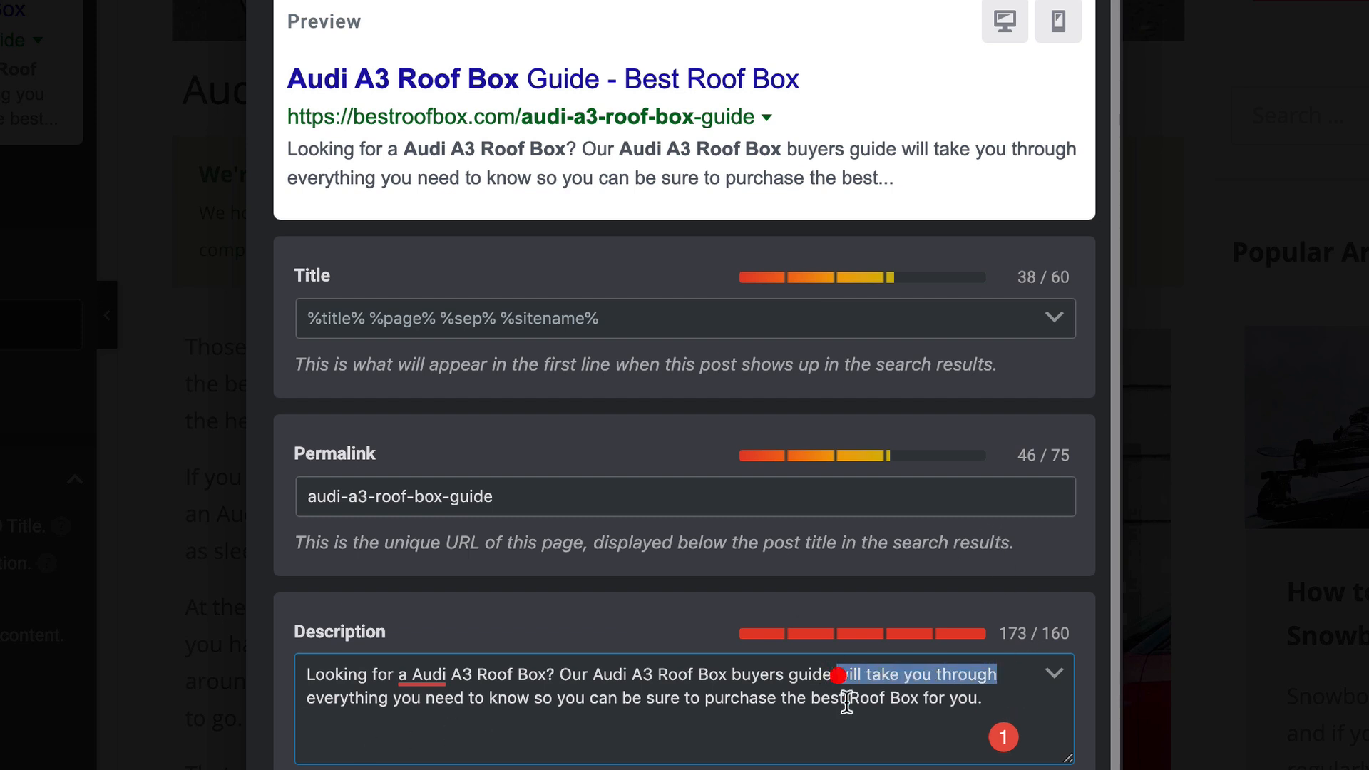
text(explains)
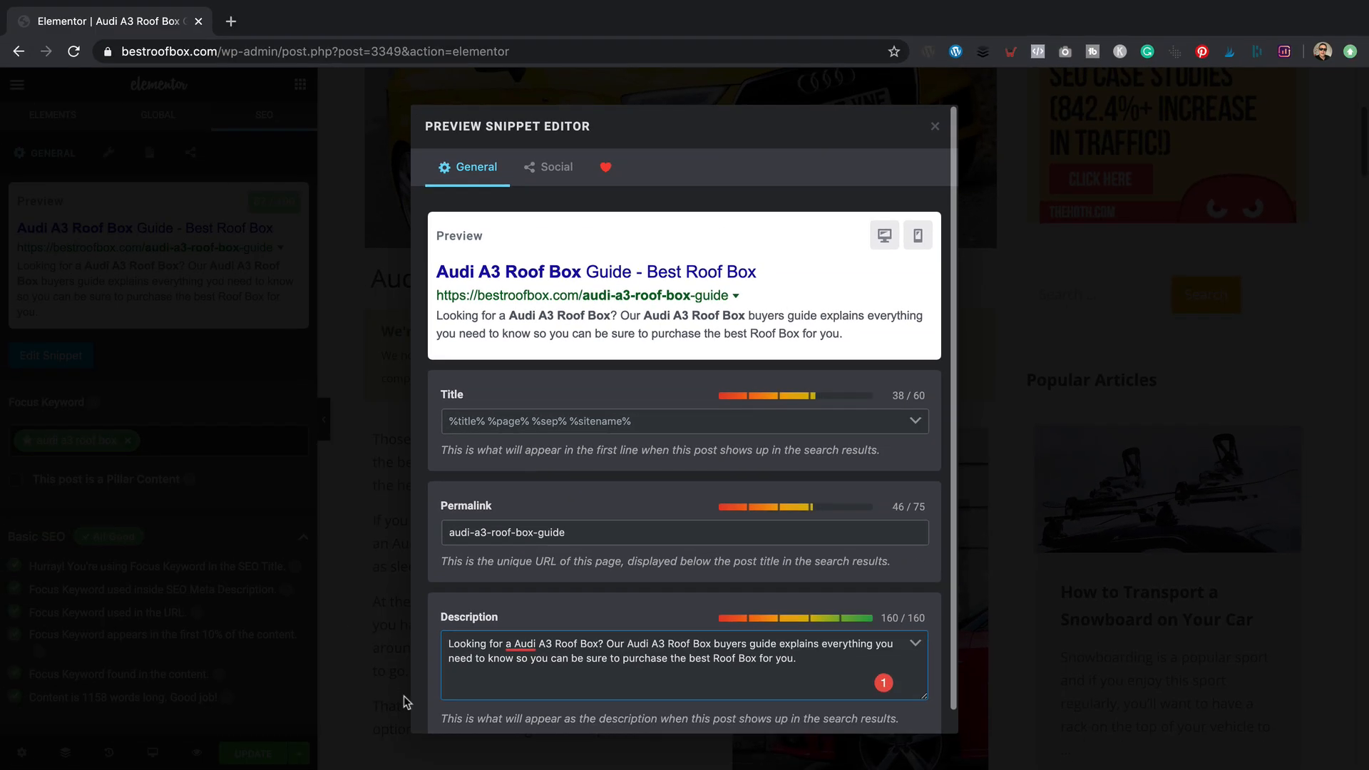
scroll(590, 532, down, 1)
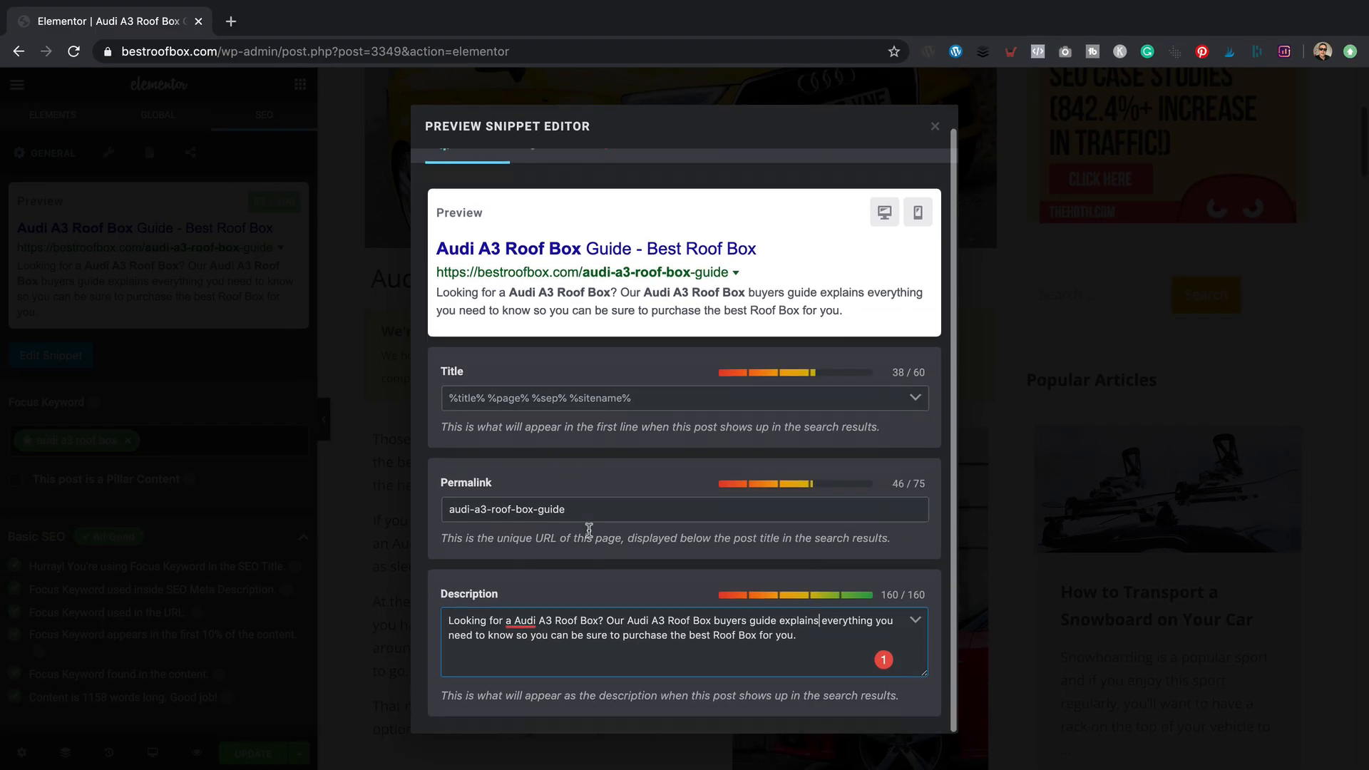
click(936, 126)
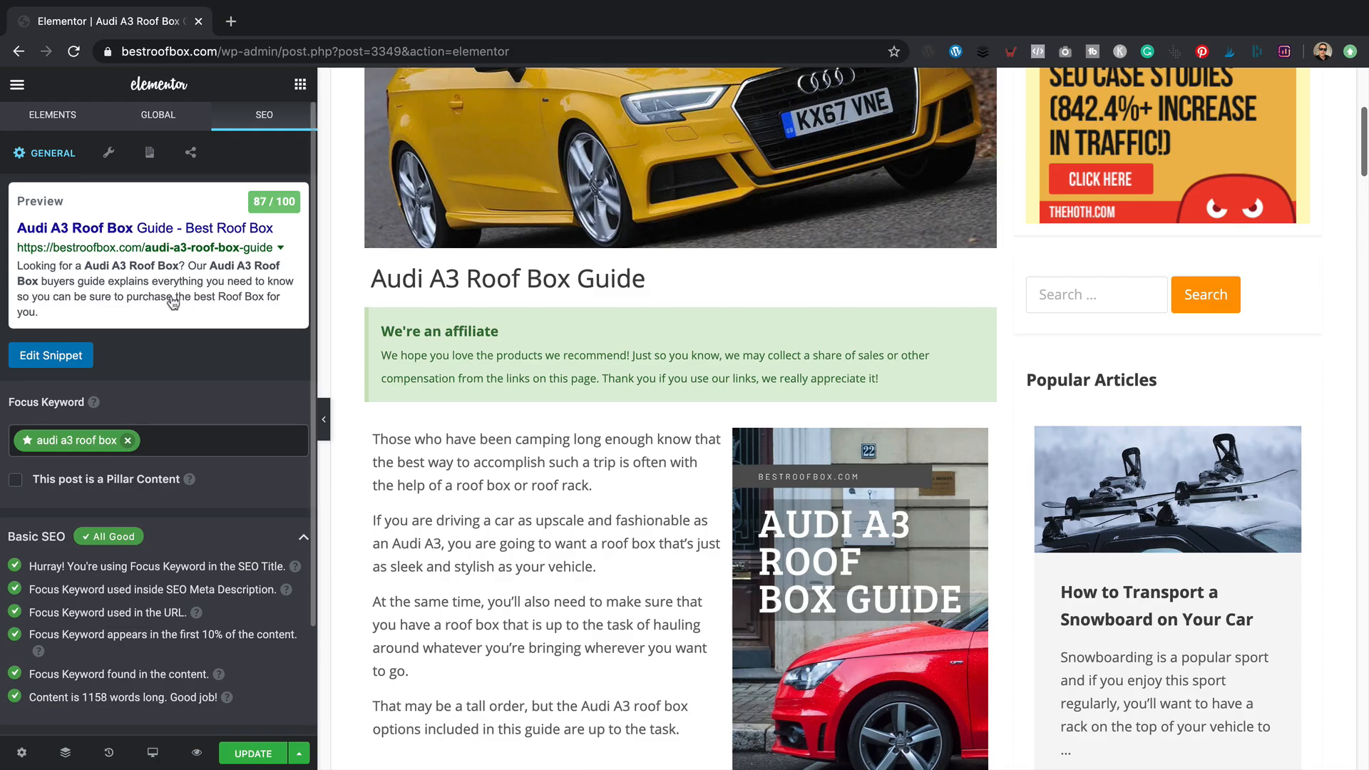
- Examine the snippet's Facebook sharing preview with its image, title, description and icon overlay options, and close the snippet editor
click(61, 363)
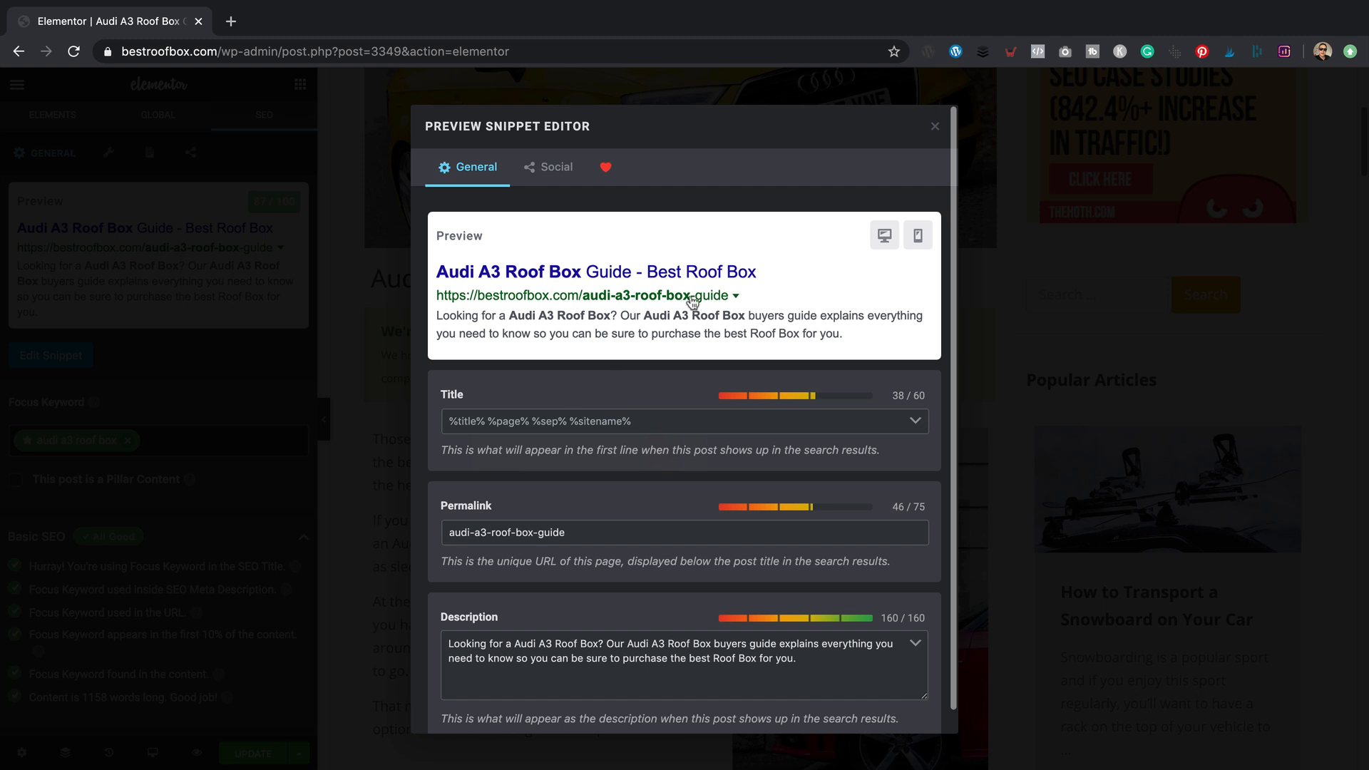
click(558, 169)
scroll(781, 423, down, 1)
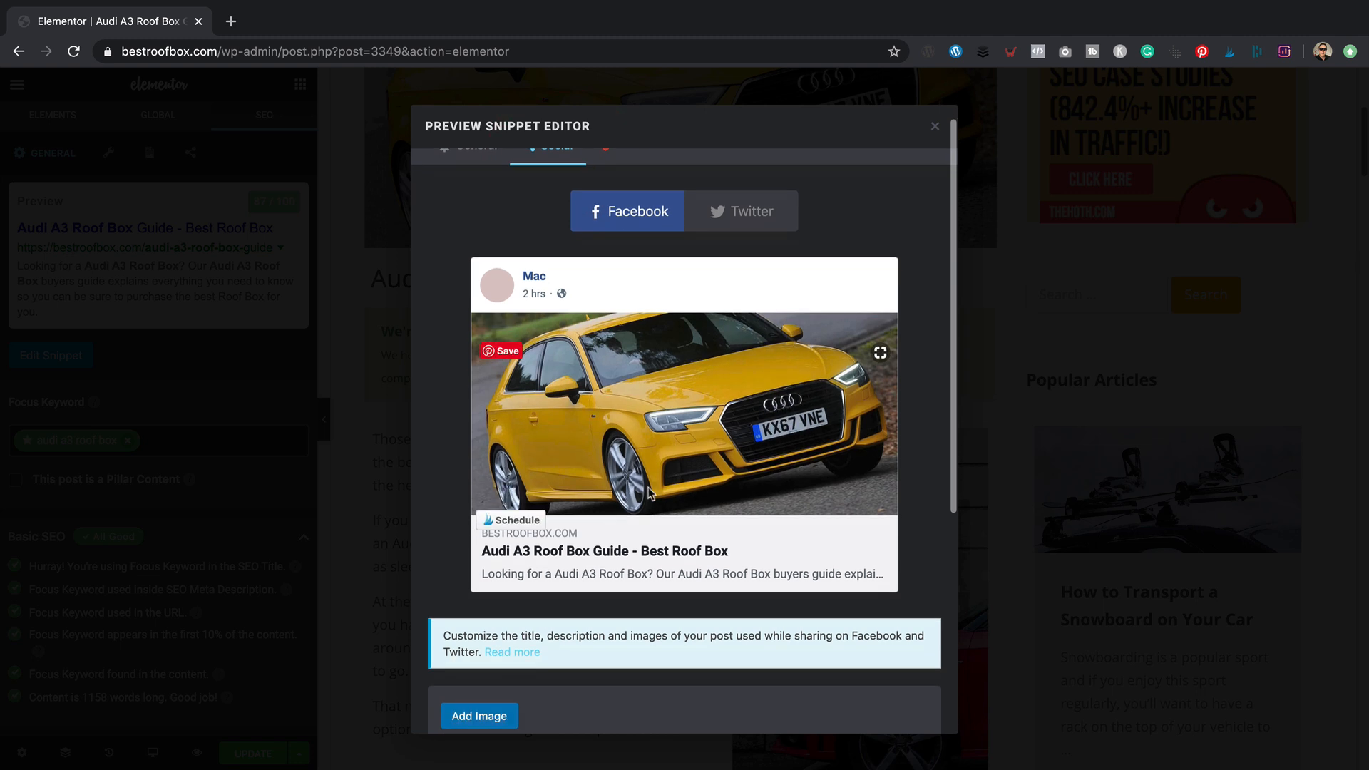
scroll(674, 254, down, 2)
mouse_move(673, 254)
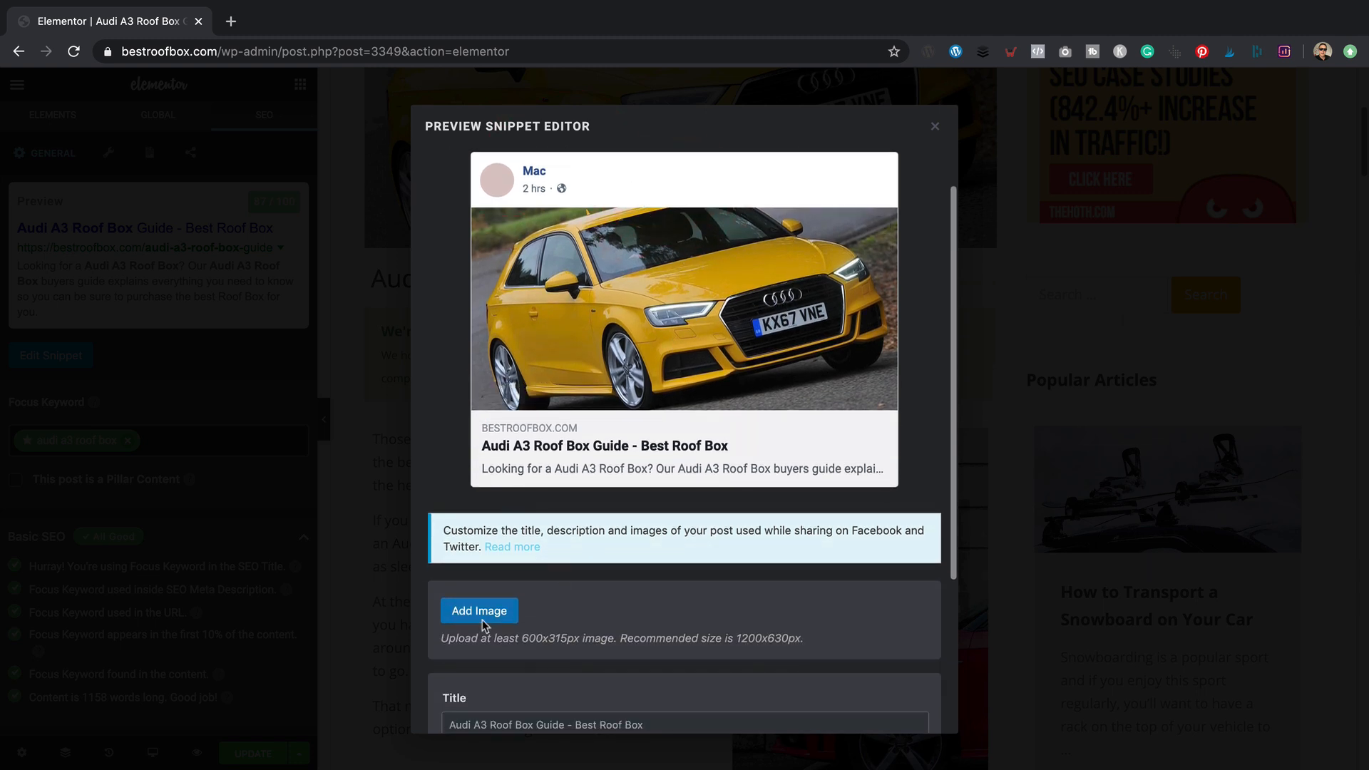
scroll(646, 531, down, 3)
scroll(621, 571, down, 1)
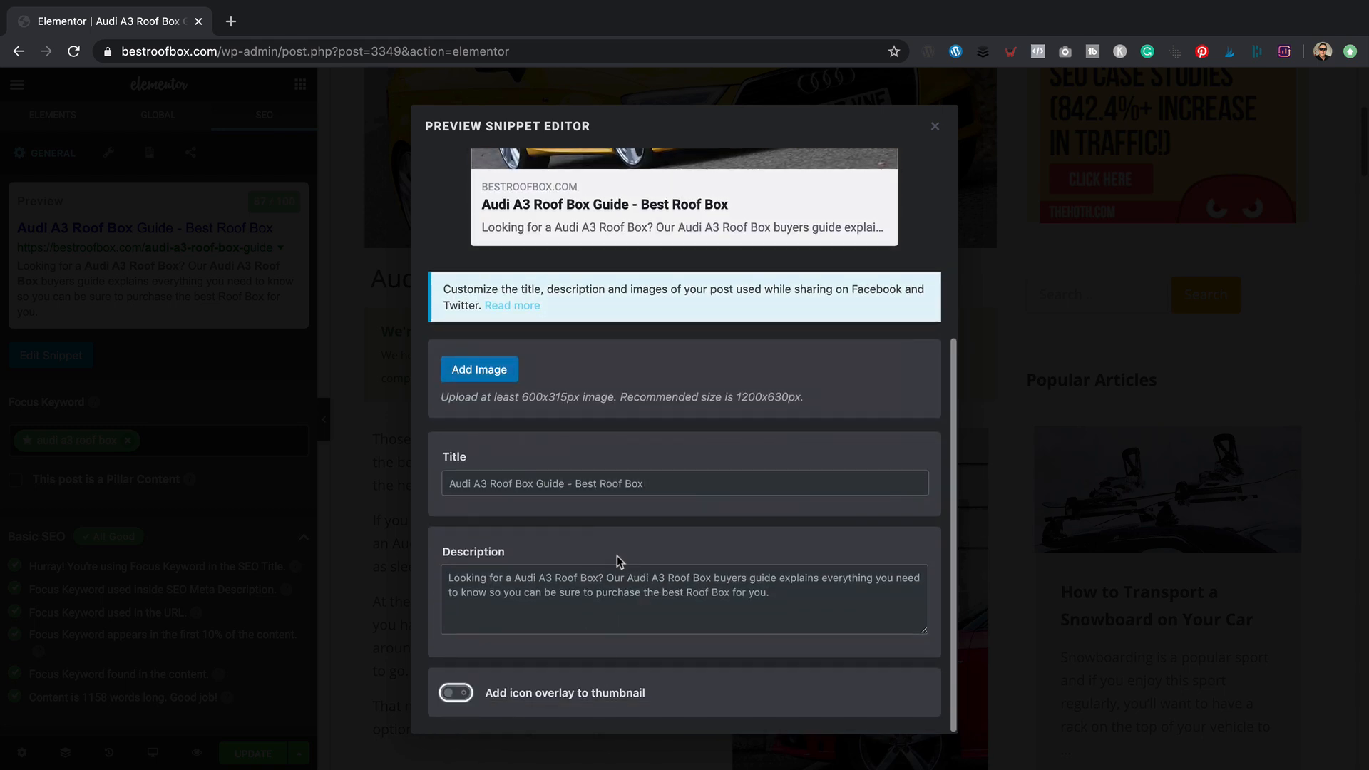
click(935, 126)
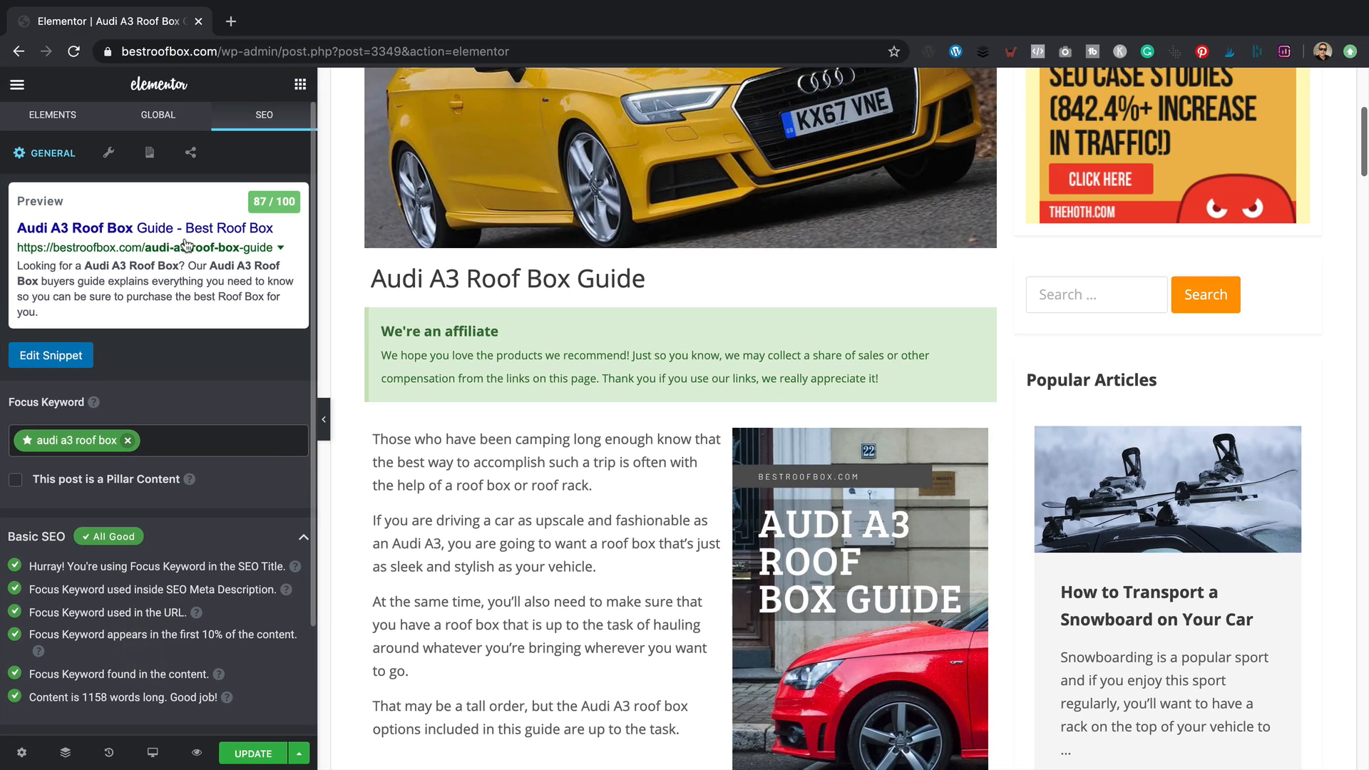
- Review the post's advanced robots meta, canonical URL and redirect settings, and return to the general SEO checks
click(109, 151)
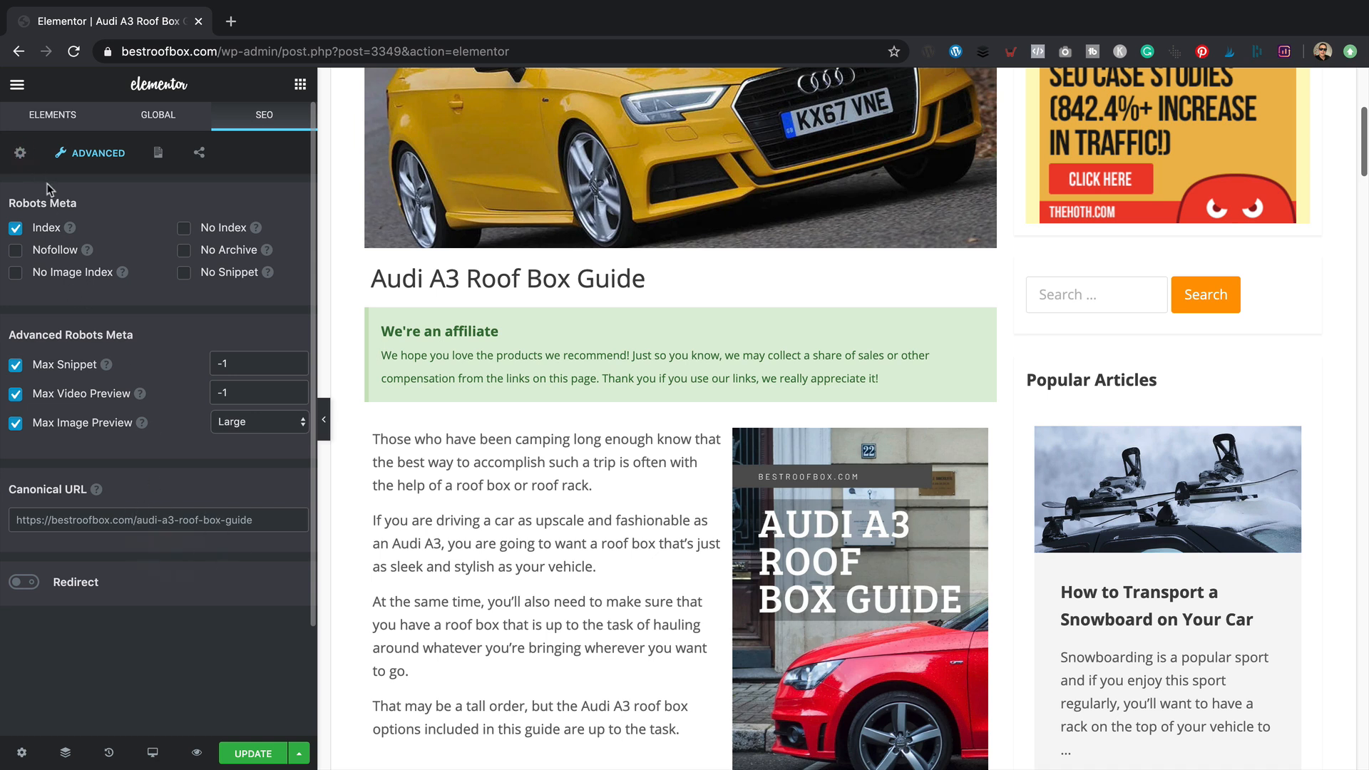
click(21, 153)
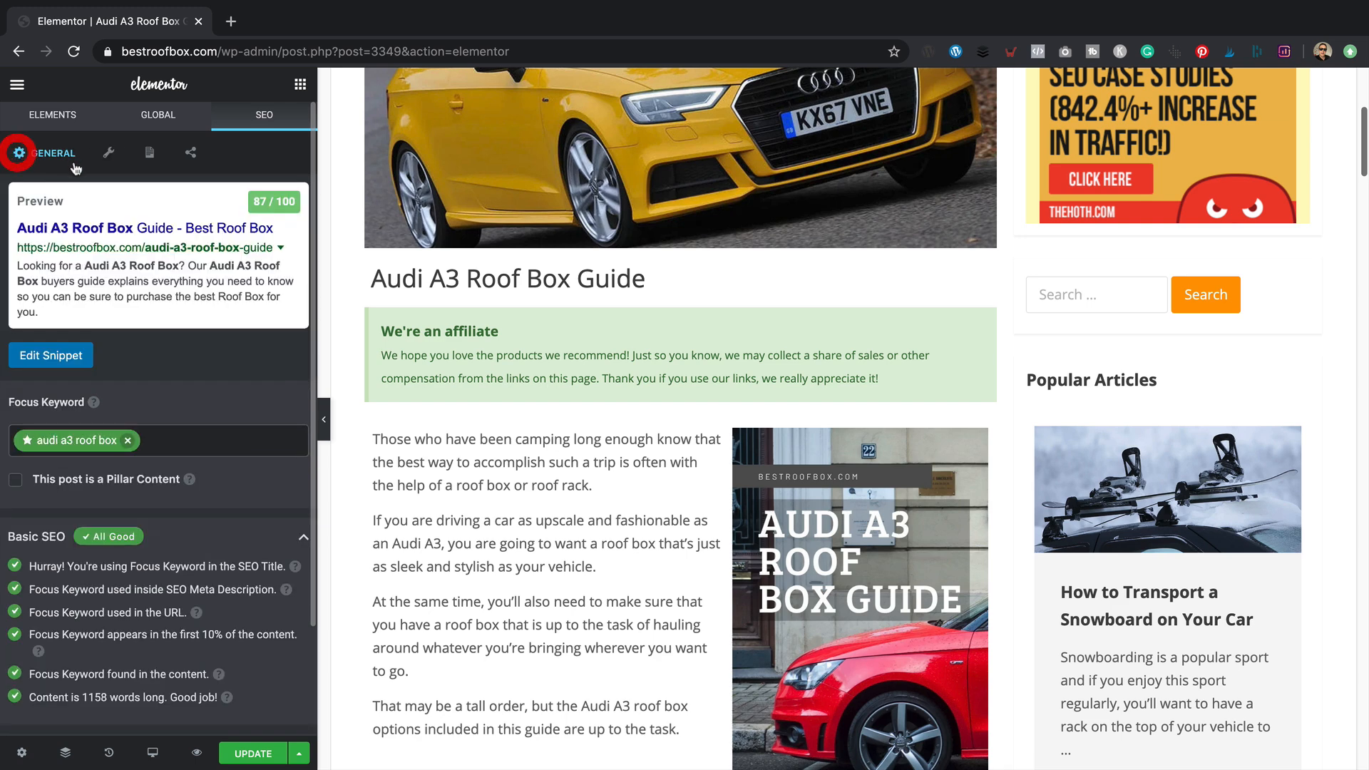
scroll(266, 513, down, 1)
scroll(264, 514, down, 1)
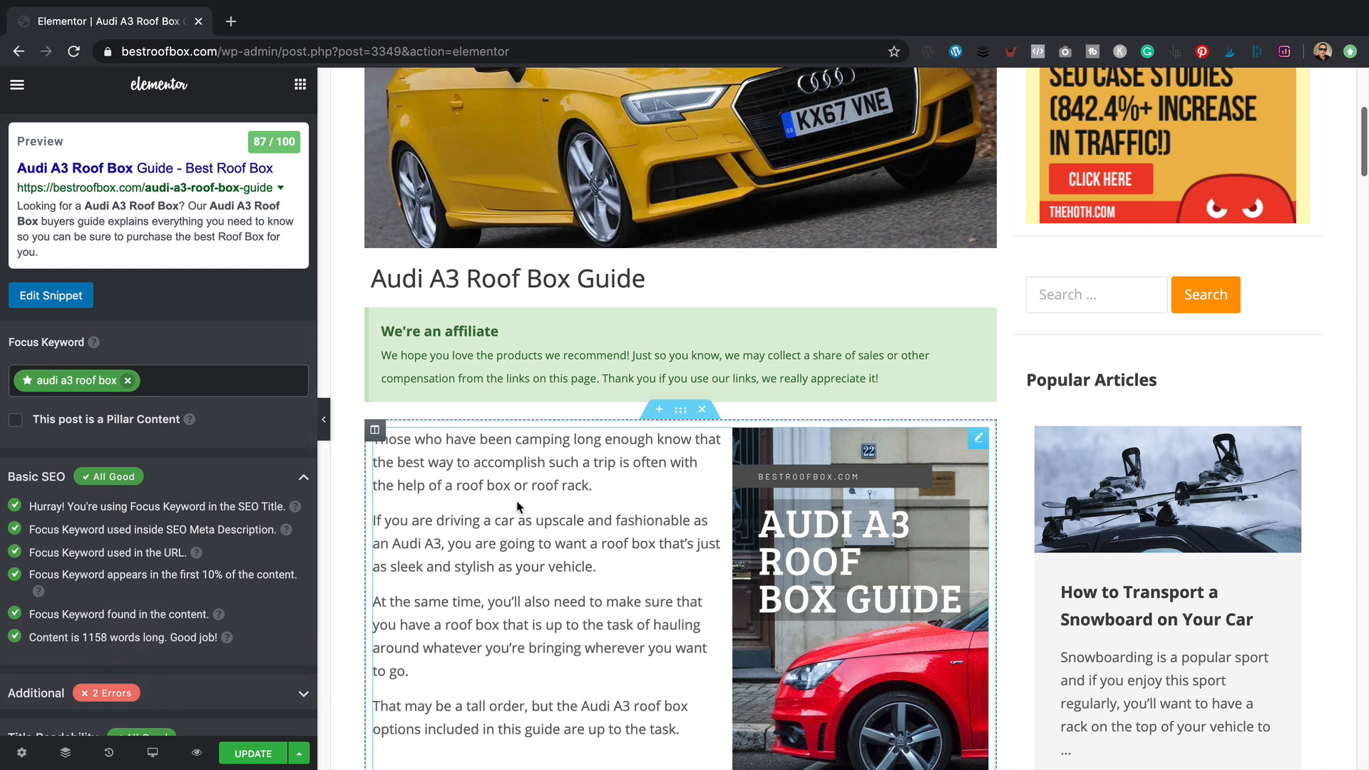
- Look over the post's introductory text, and examine the Additional SEO checks, including keyword density
scroll(518, 506, down, 2)
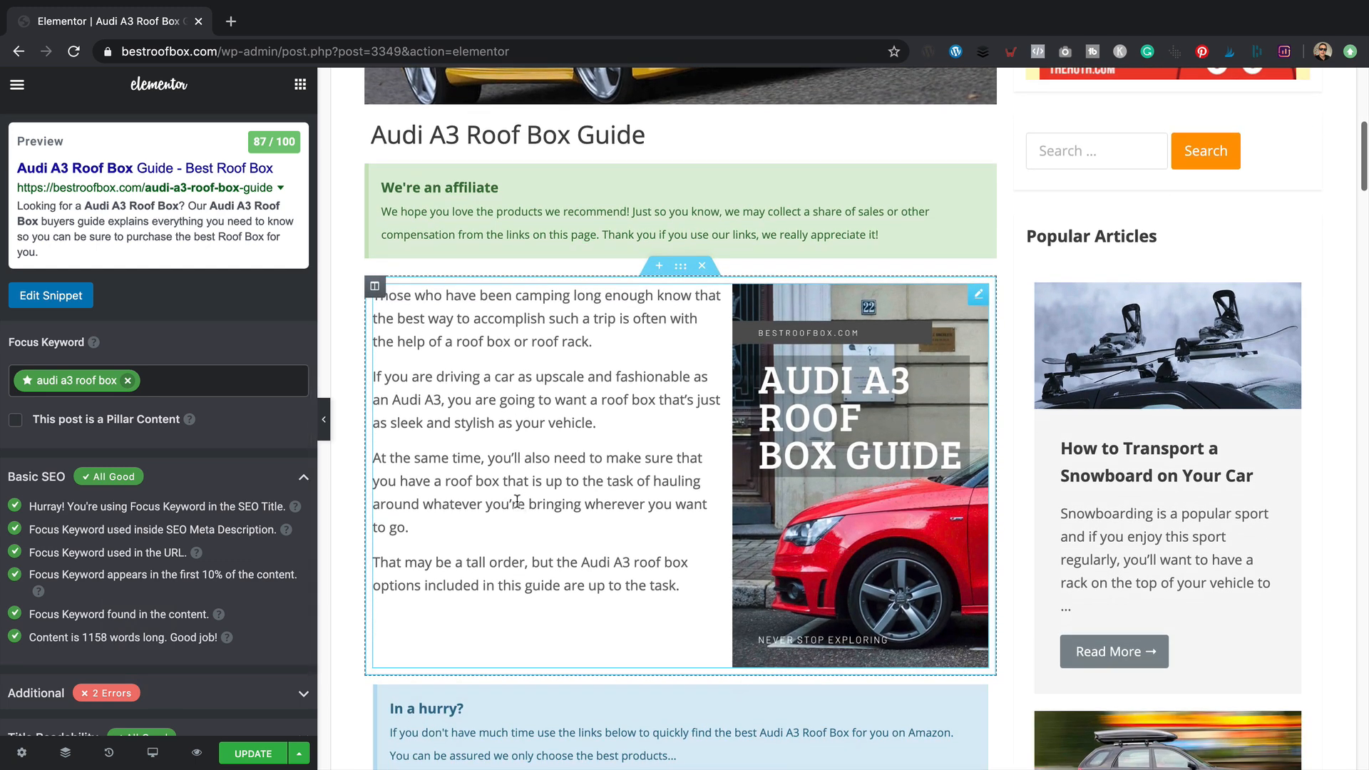
scroll(518, 501, down, 1)
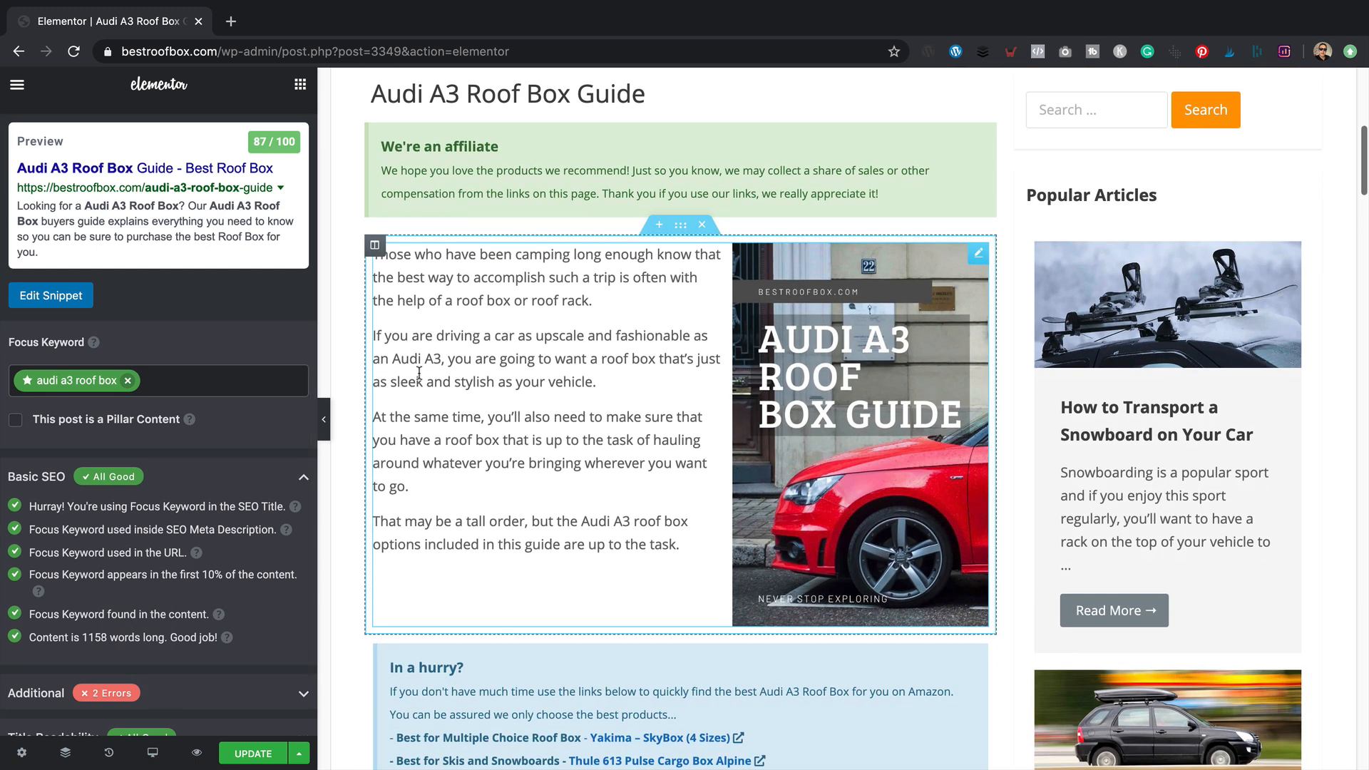
click(493, 414)
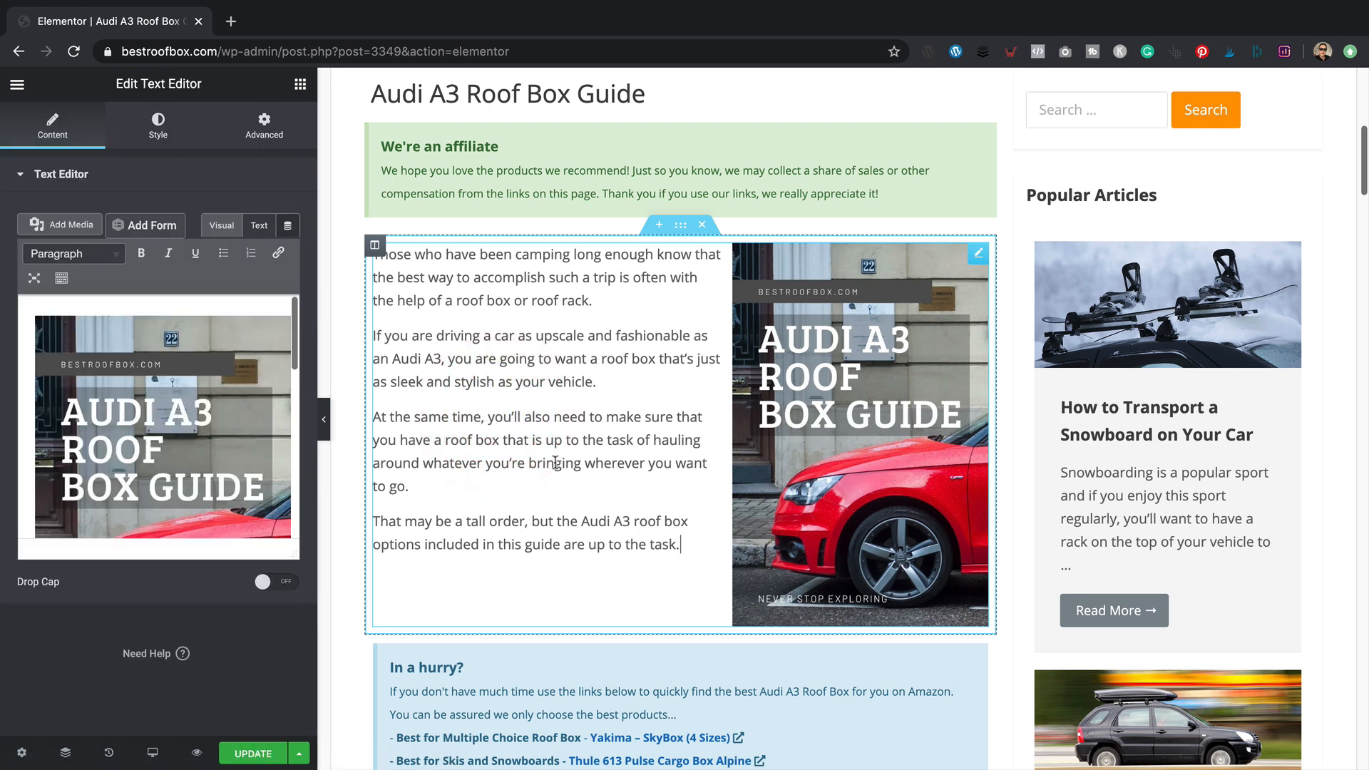
click(17, 84)
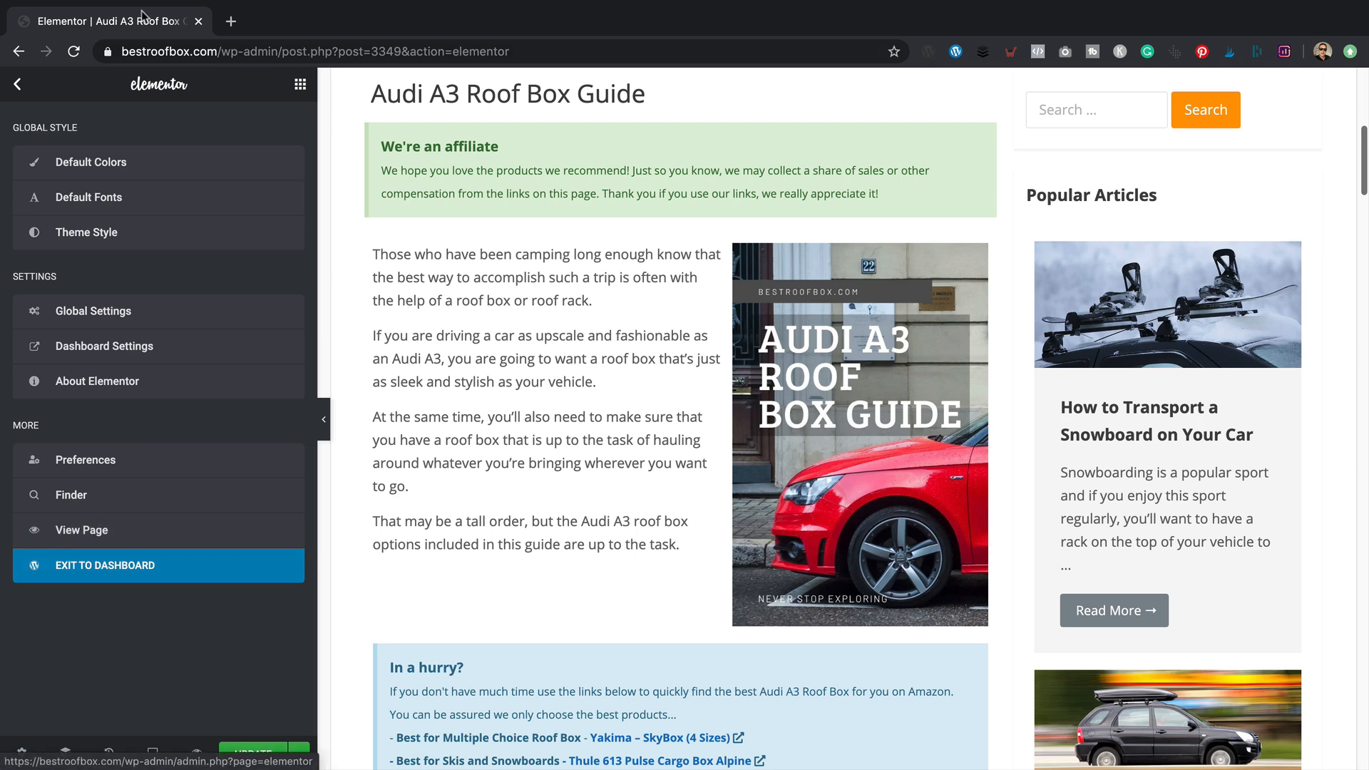
click(17, 84)
click(218, 116)
scroll(232, 458, down, 3)
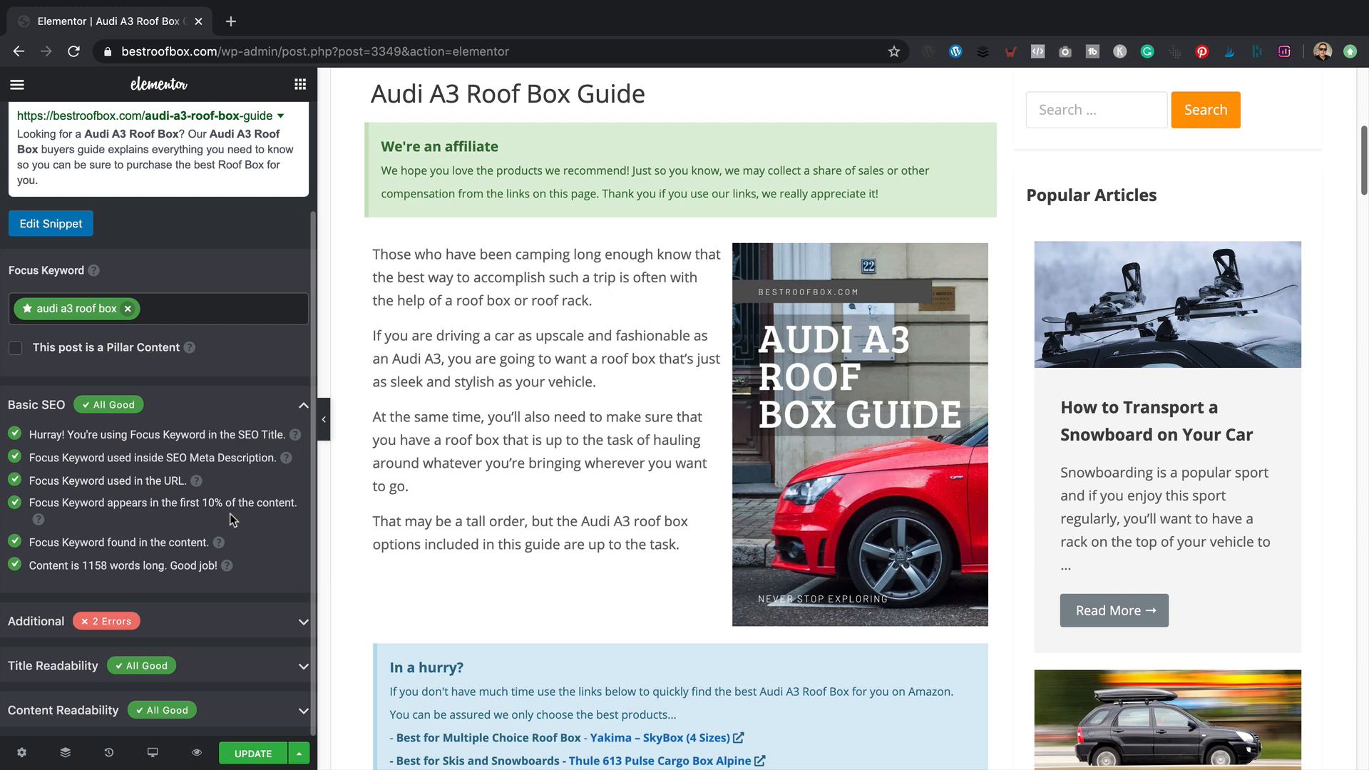
click(261, 624)
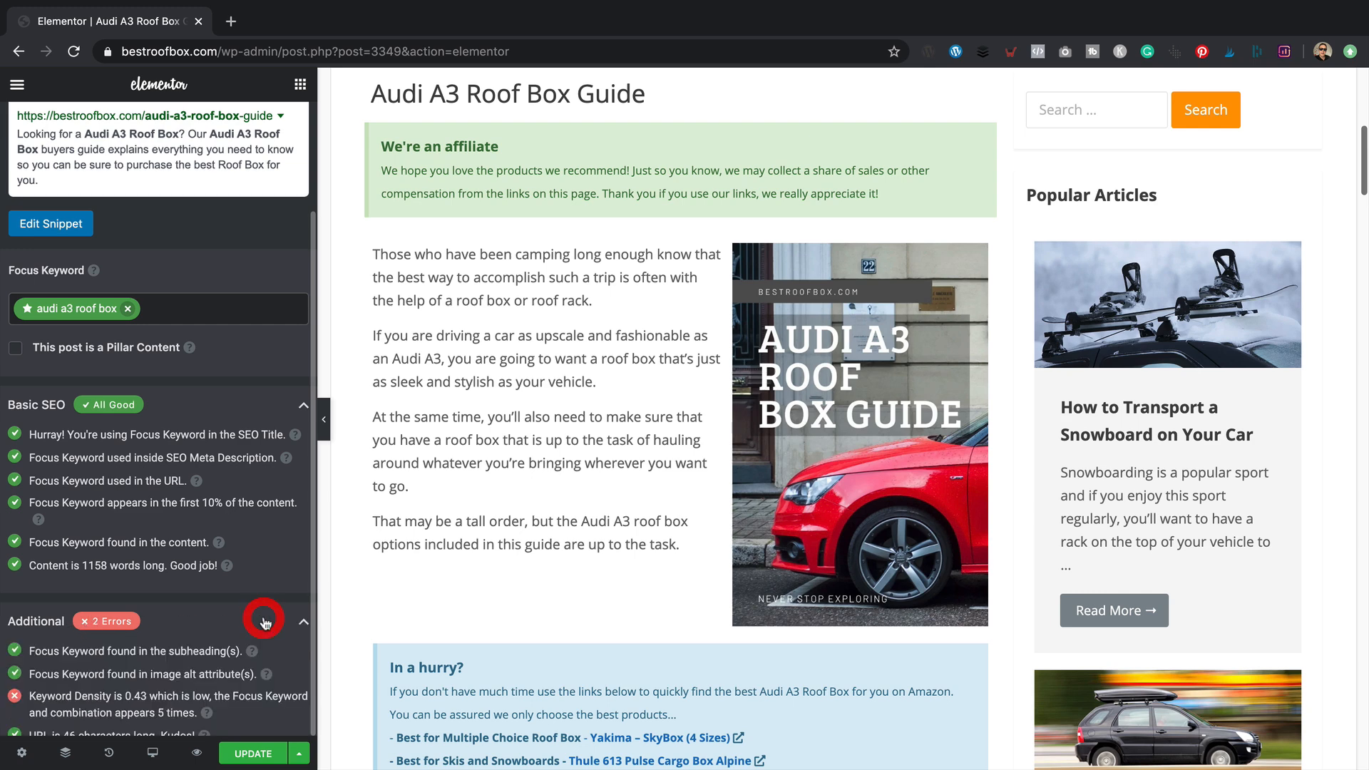
scroll(284, 551, down, 2)
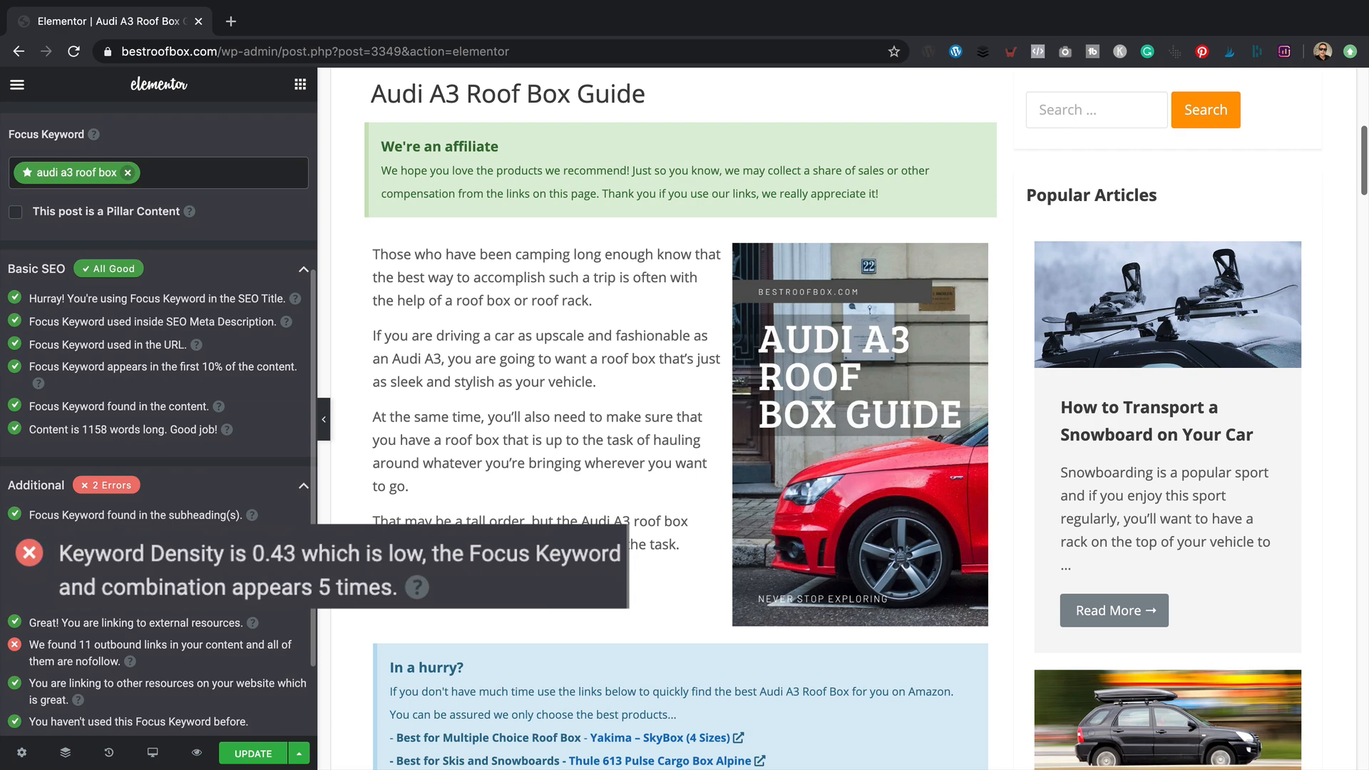
scroll(681, 435, down, 5)
scroll(676, 439, down, 12)
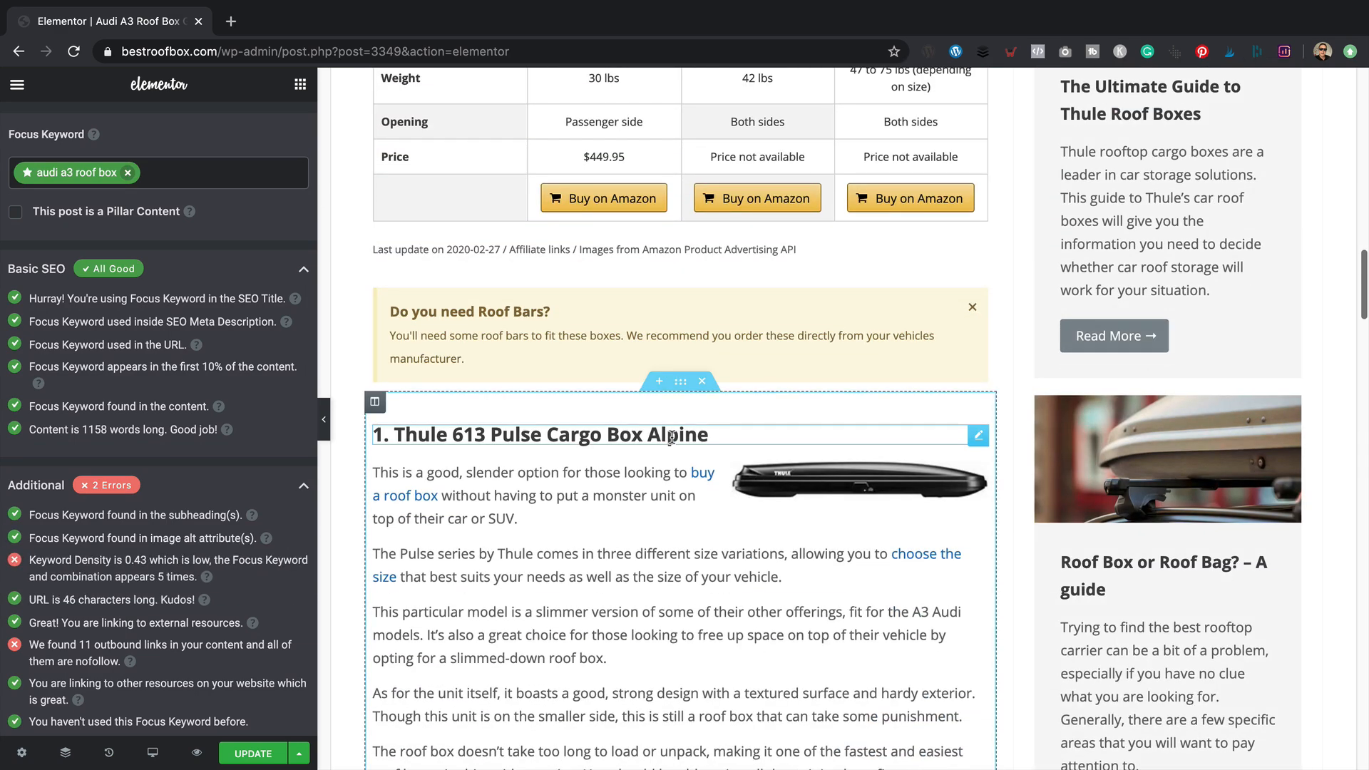
scroll(682, 584, down, 3)
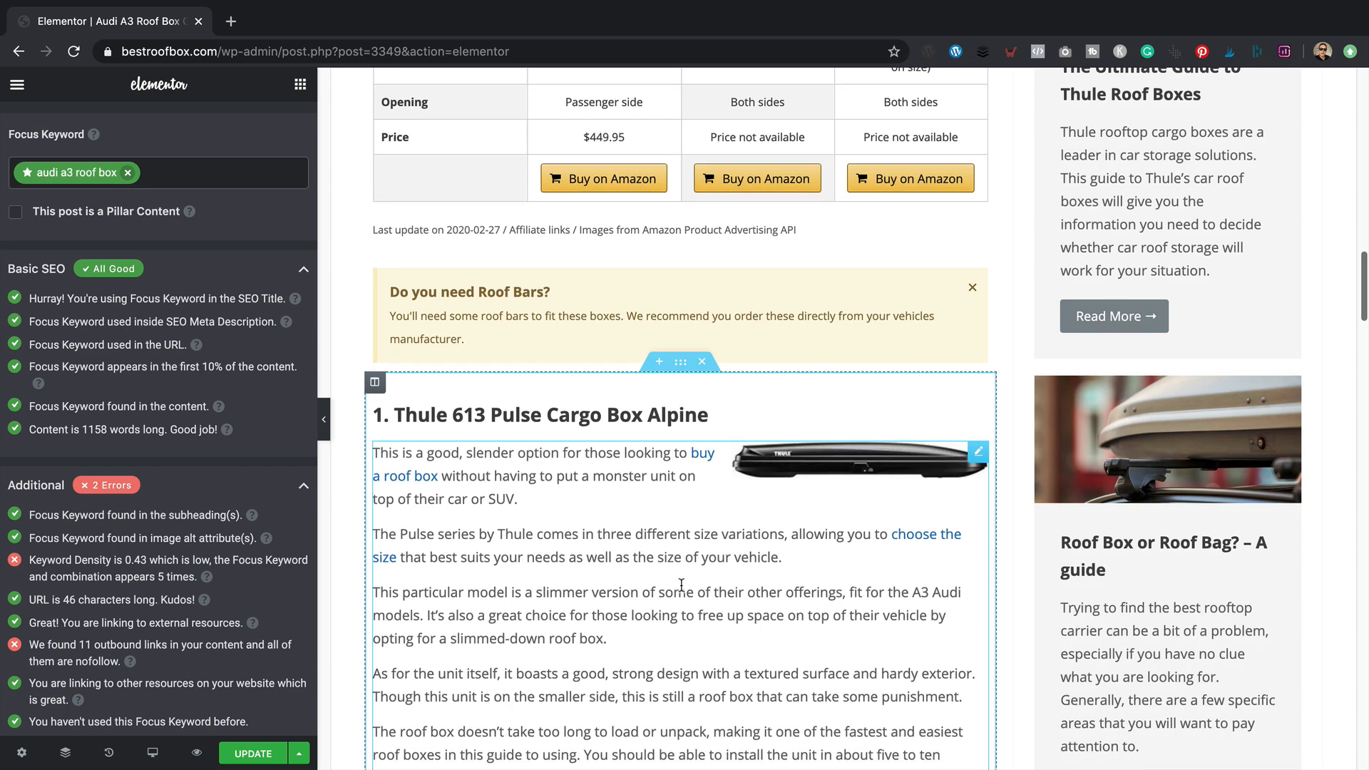
scroll(534, 497, down, 15)
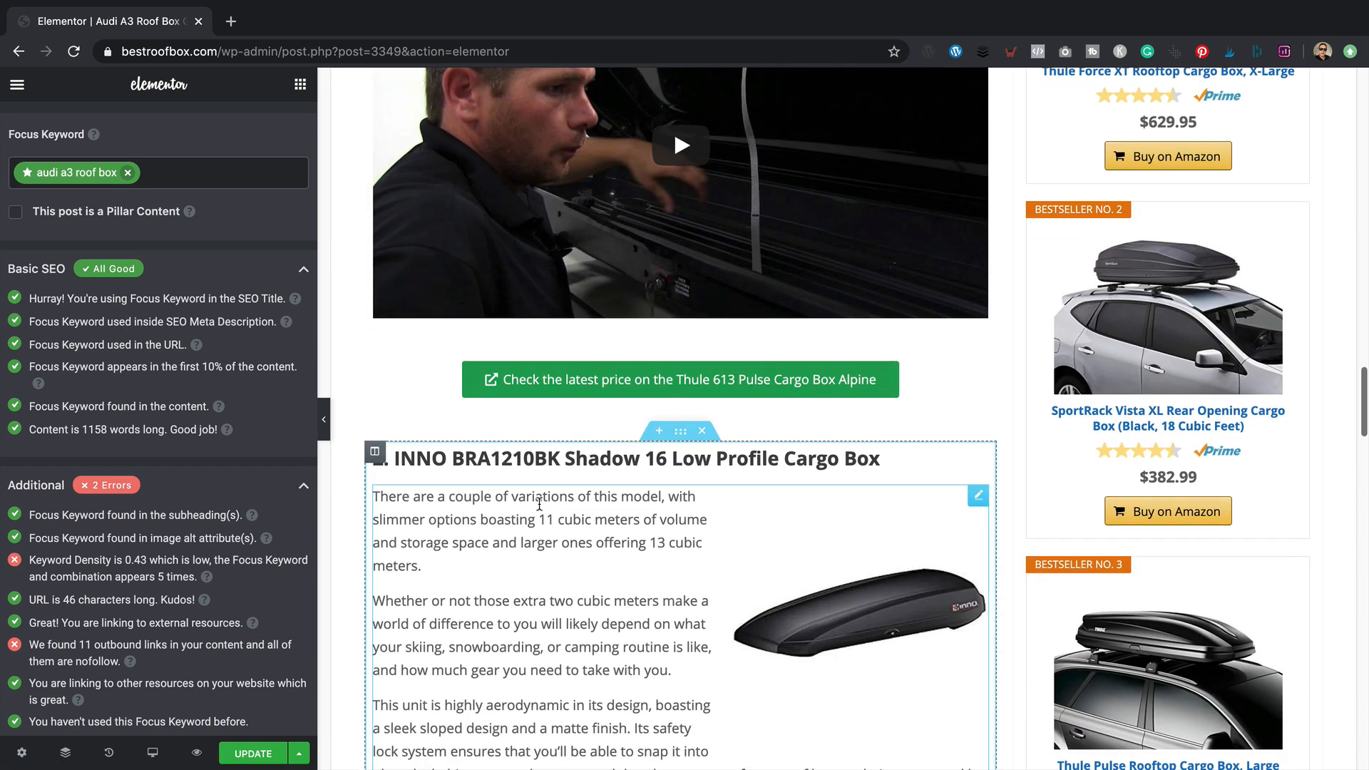
click(429, 555)
text(Both will make great Audi)
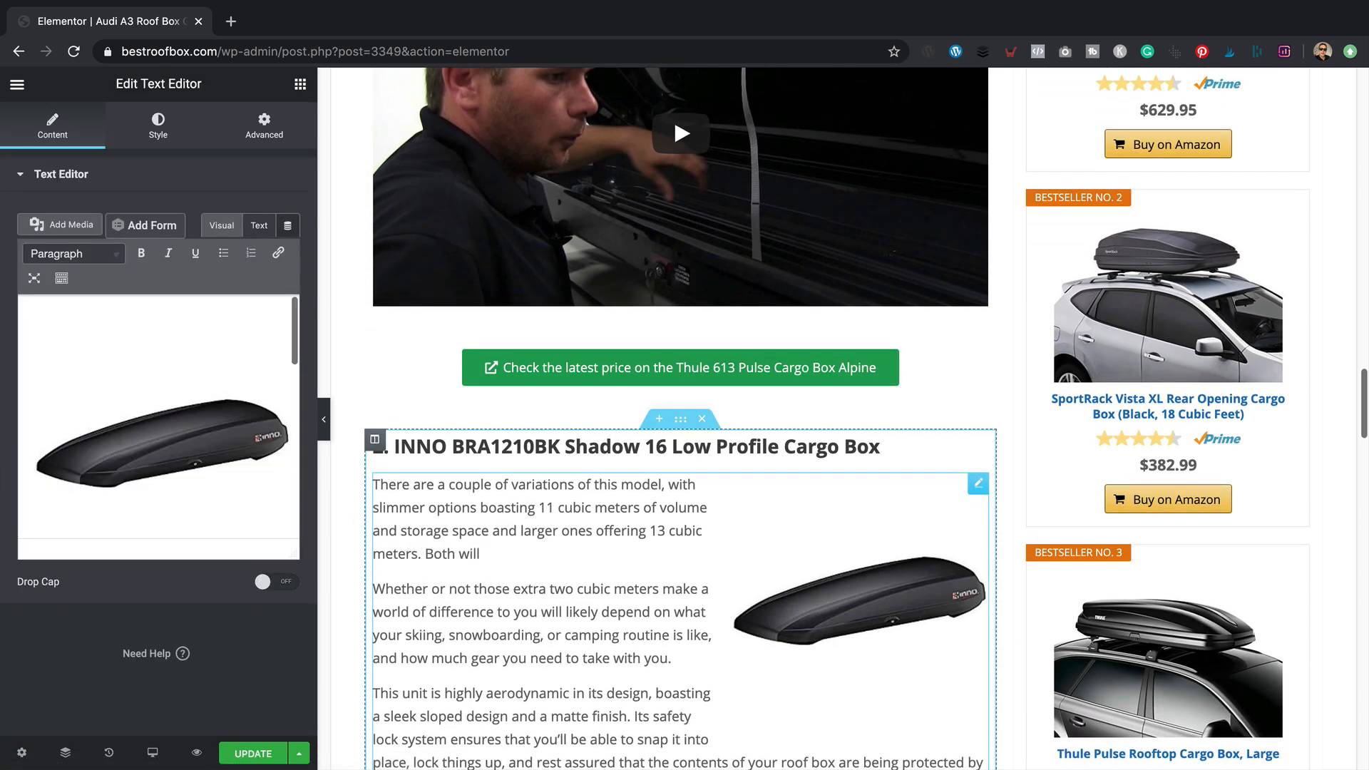
key(BackSpace)
key(BackSpace)
key(BackSpace)
key(BackSpace)
key(BackSpace)
key(BackSpace)
key(BackSpace)
key(BackSpace)
key(BackSpace)
key(BackSpace)
key(BackSpace)
key(BackSpace)
key(BackSpace)
key(BackSpace)
key(BackSpace)
key(BackSpace)
key(BackSpace)
key(BackSpace)
key(BackSpace)
key(BackSpace)
- Return to the SEO checks and read the article through to its end, looking for a place to mention the focus keyword
click(17, 84)
click(17, 85)
click(265, 127)
scroll(252, 535, down, 6)
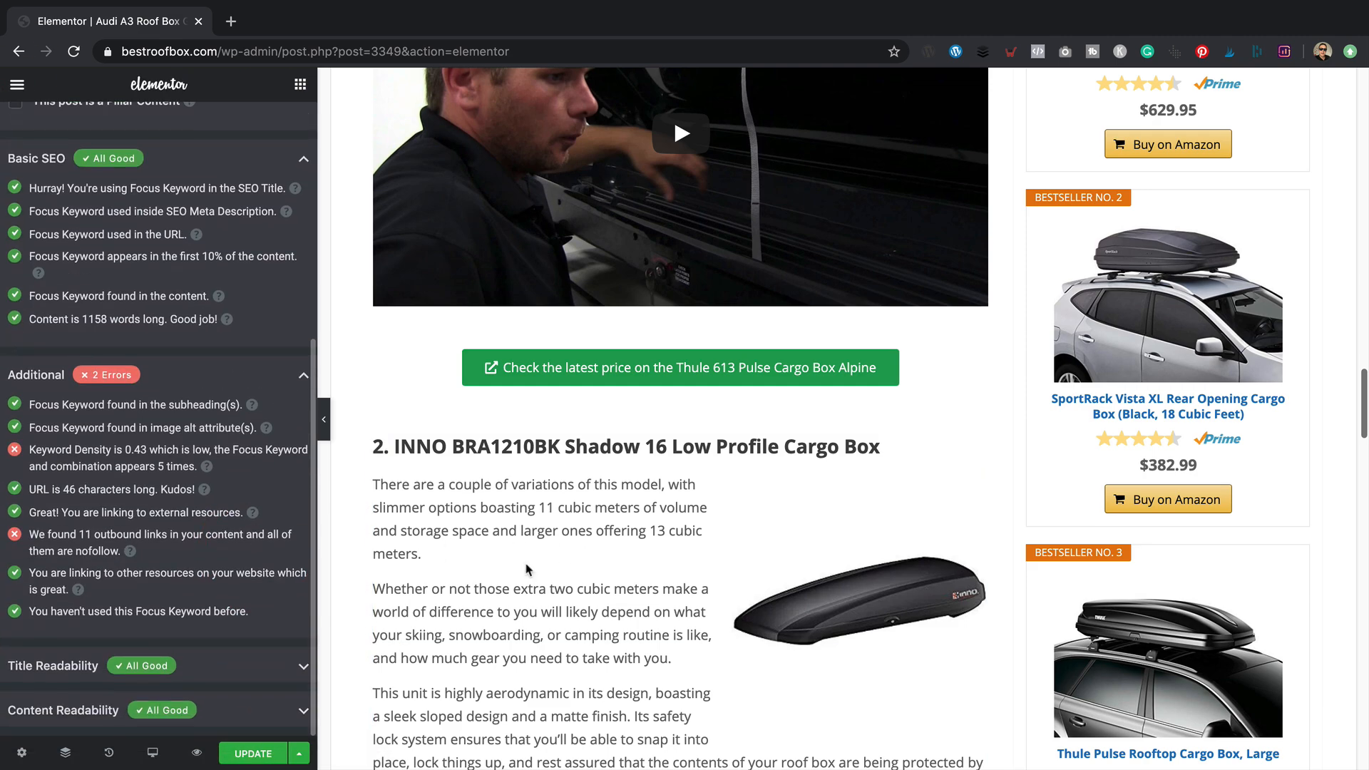
scroll(664, 530, down, 20)
scroll(664, 528, up, 20)
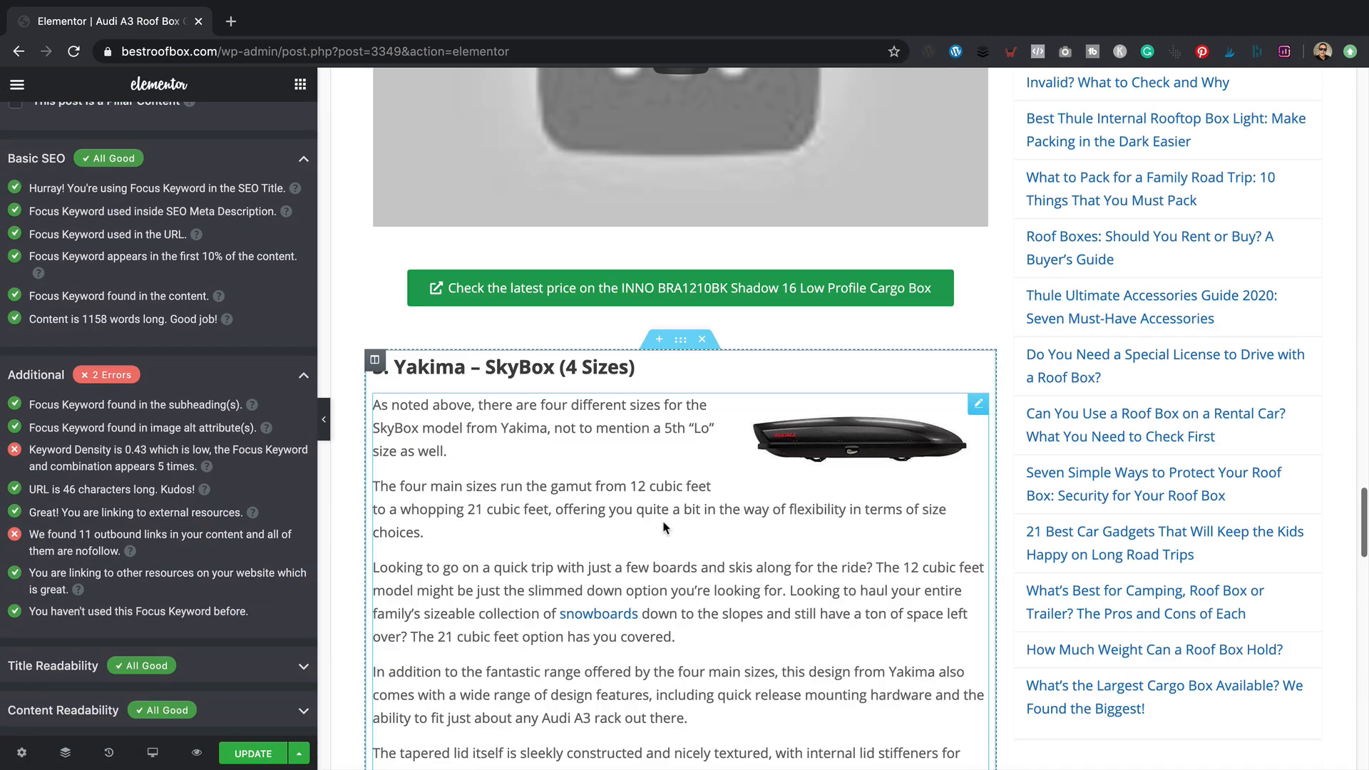
scroll(664, 528, down, 20)
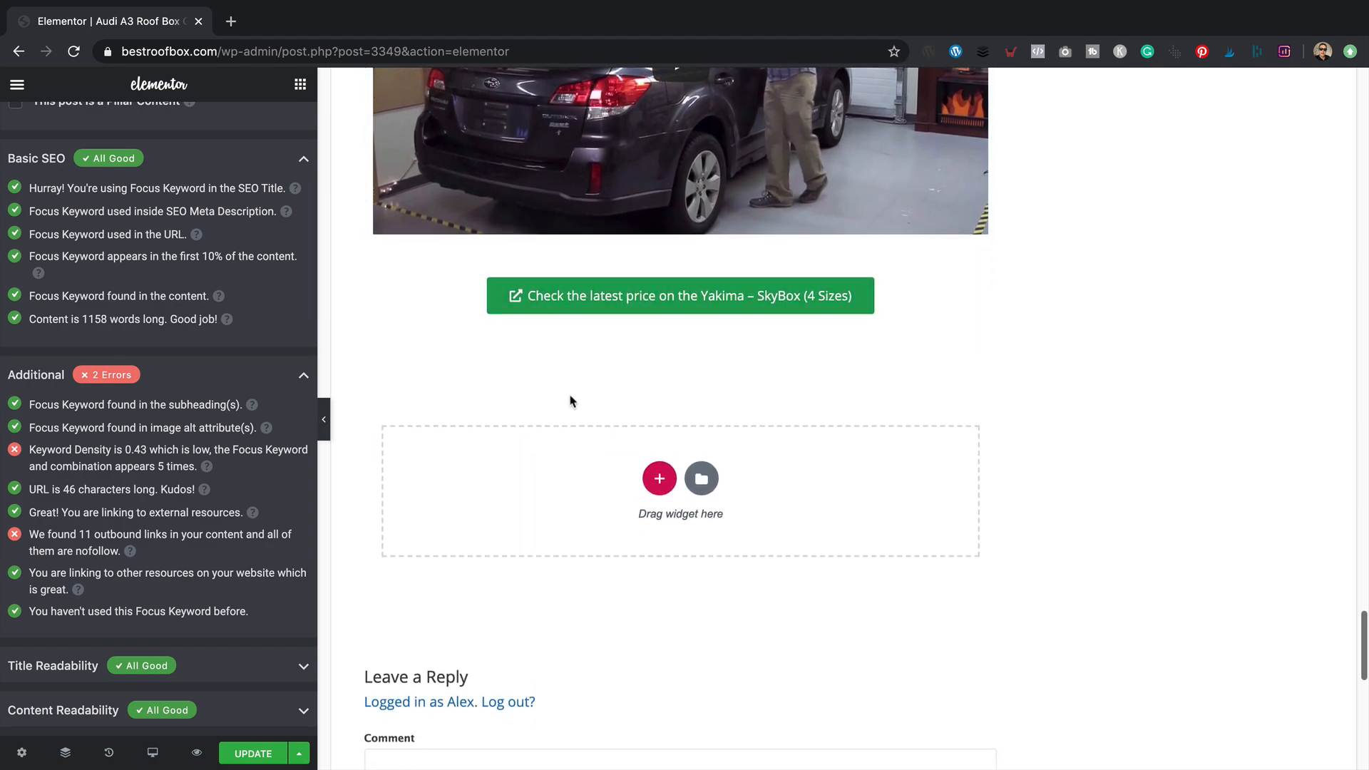
scroll(570, 398, up, 5)
scroll(571, 398, up, 12)
scroll(574, 395, down, 6)
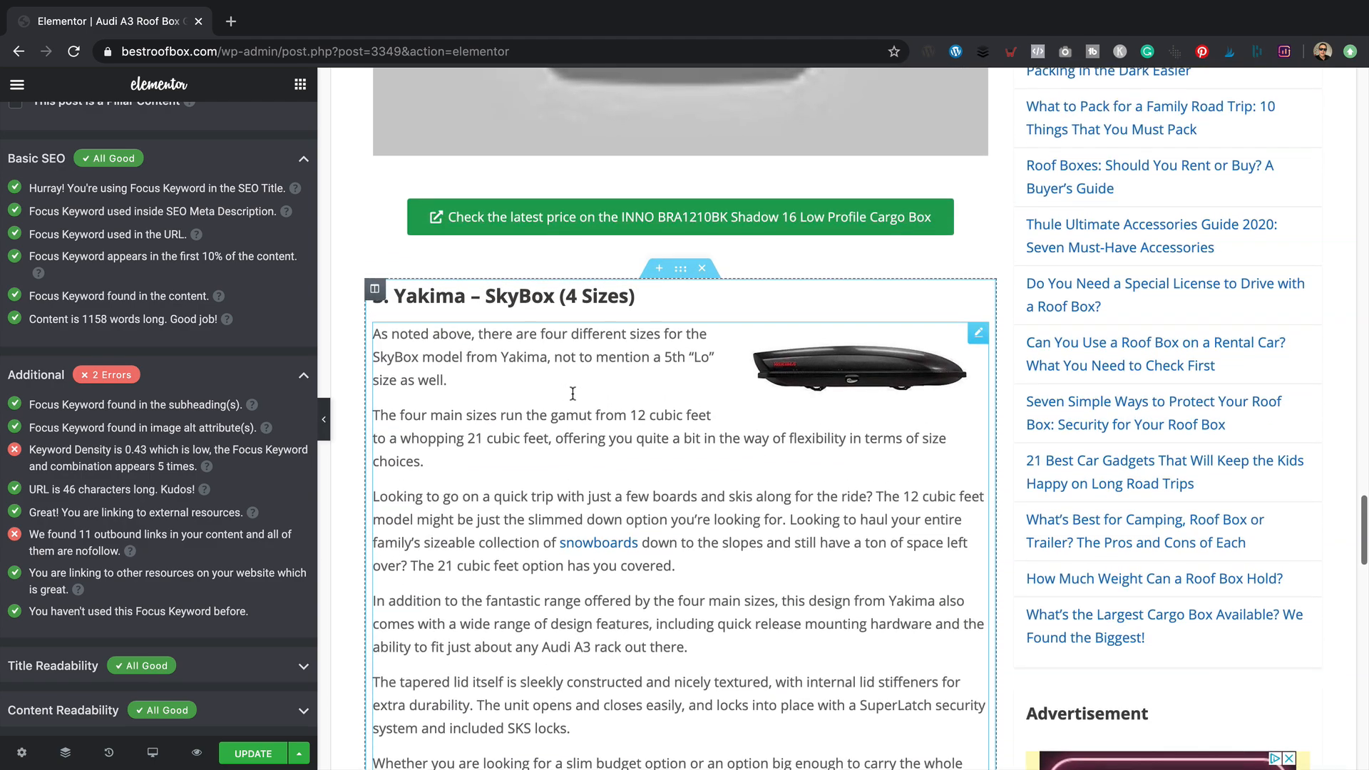
scroll(578, 400, down, 10)
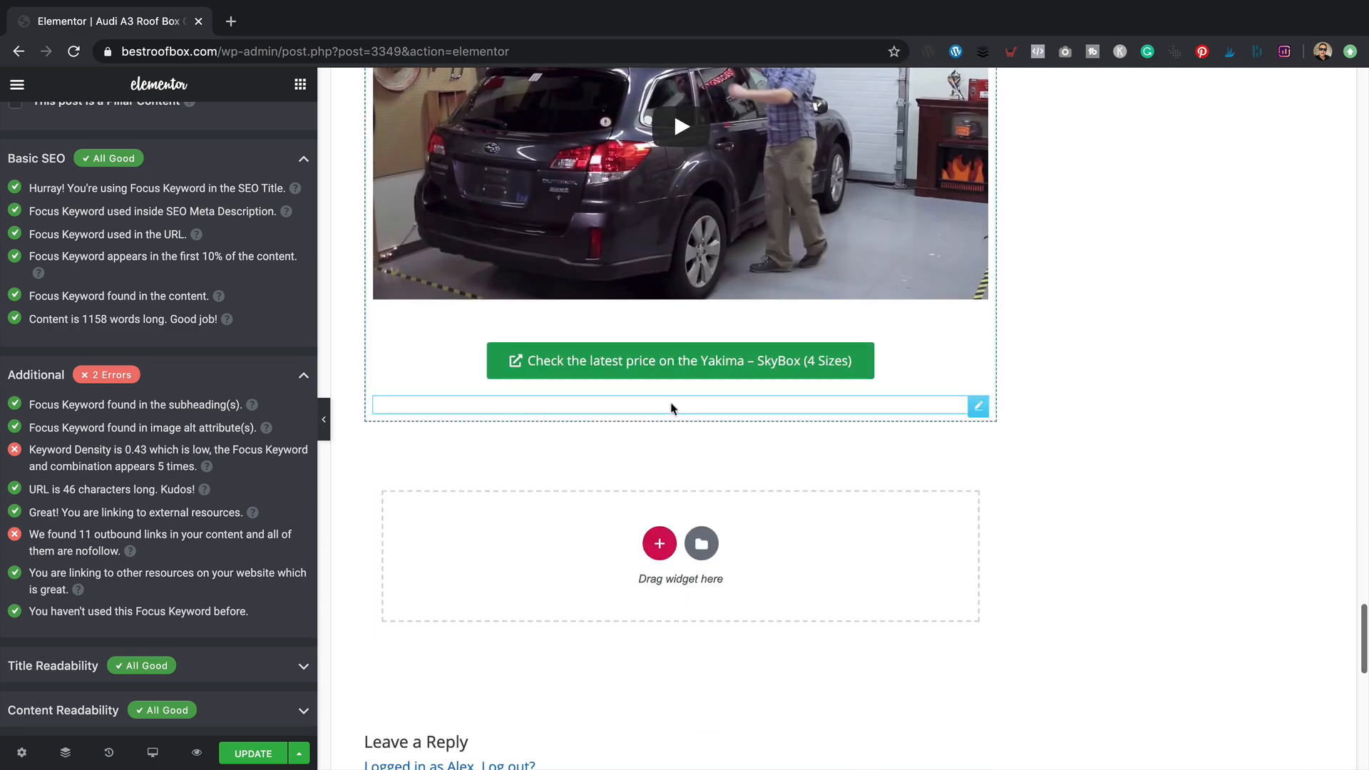
- Add a text block below the Yakima – SkyBox price button at the end of the post, with a heading above it
click(17, 85)
click(17, 84)
click(300, 84)
drag(235, 324, 621, 414)
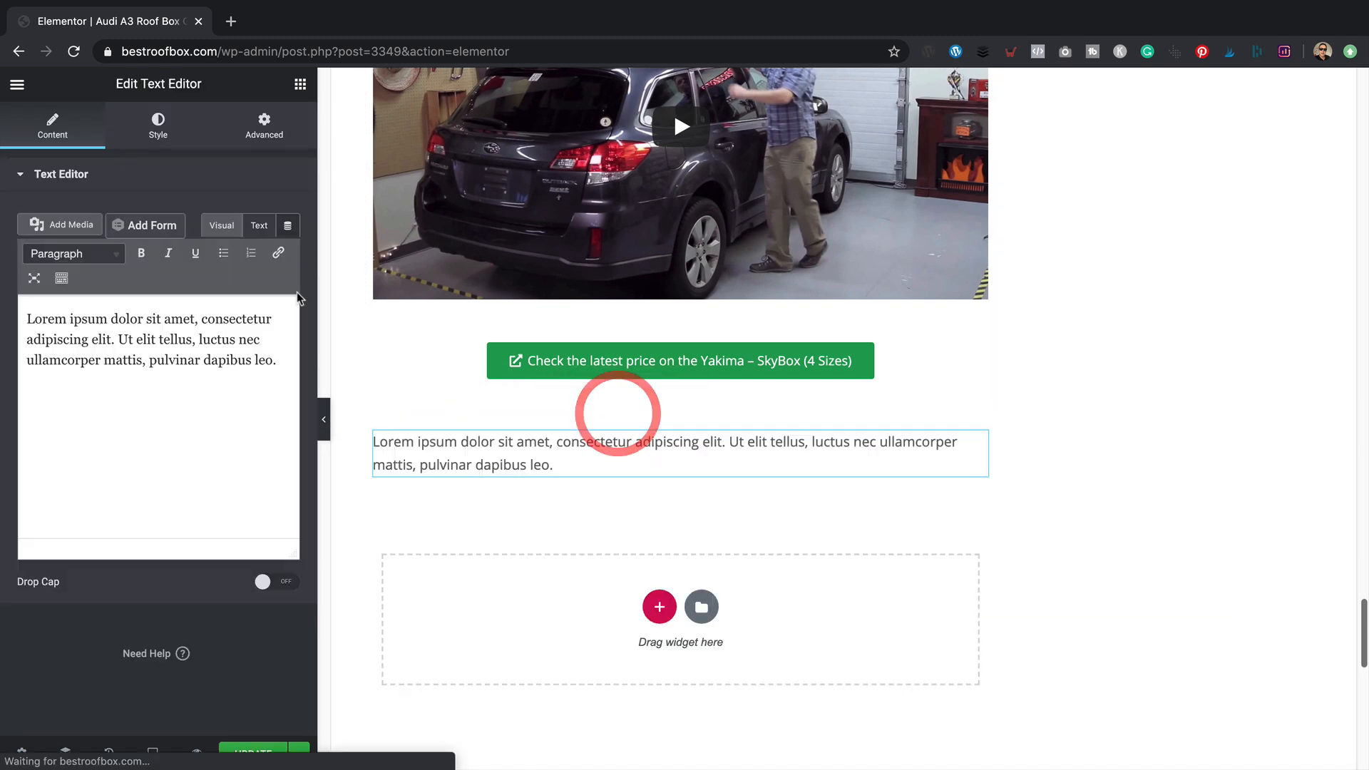
click(299, 85)
drag(229, 245, 435, 437)
- Replace the placeholder title of the new heading with "In Summary"
click(200, 264)
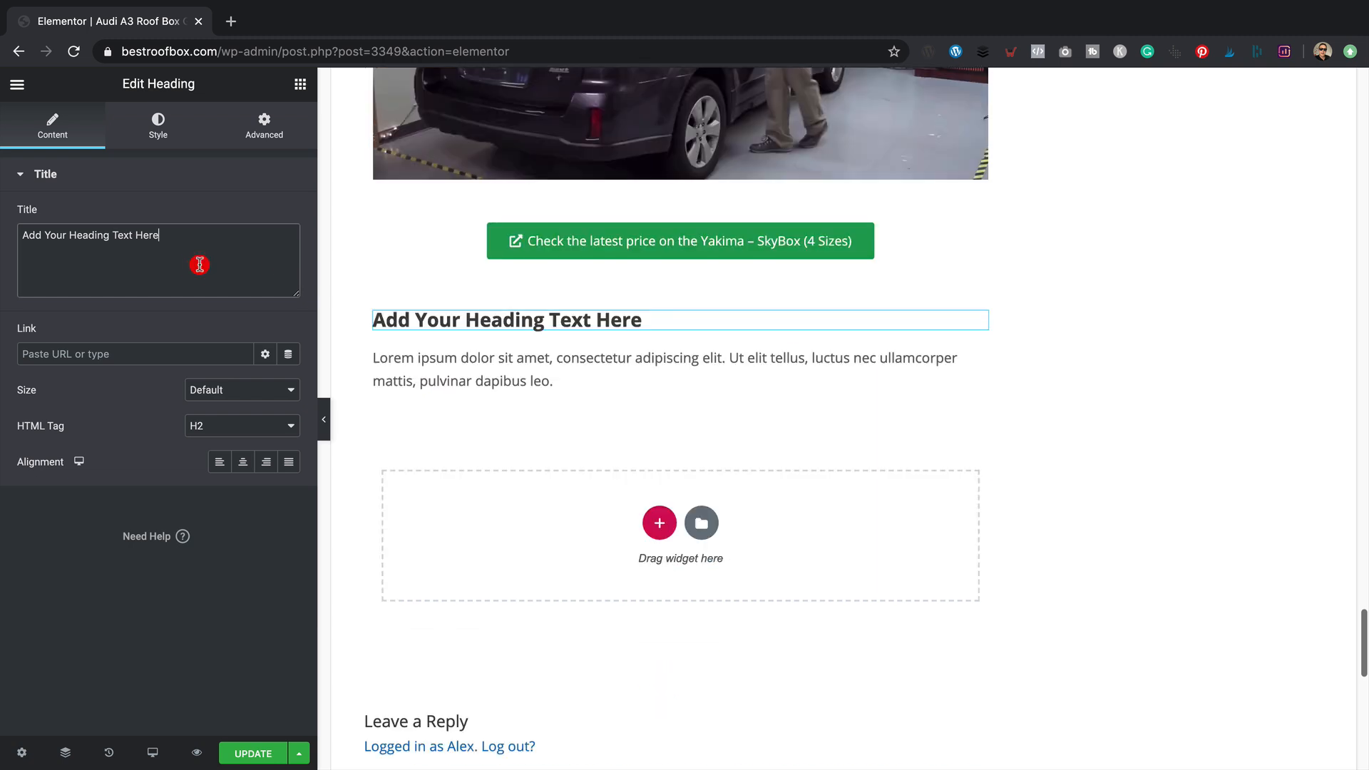
key(super+a)
key(BackSpace)
text(In Summary)
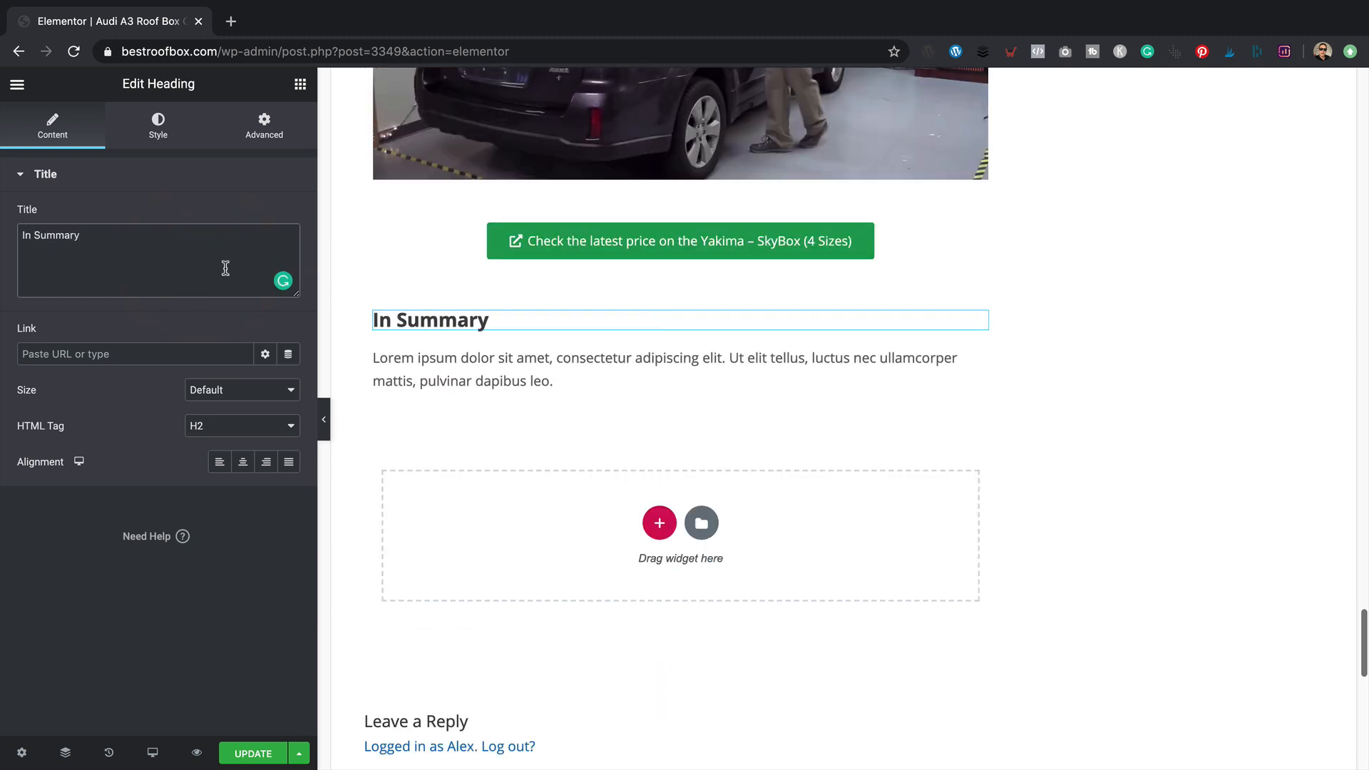
- Replace the placeholder text under In Summary with a closing paragraph that mentions the Audi A3 Roof Box and names the Thule offering as favourite
click(498, 378)
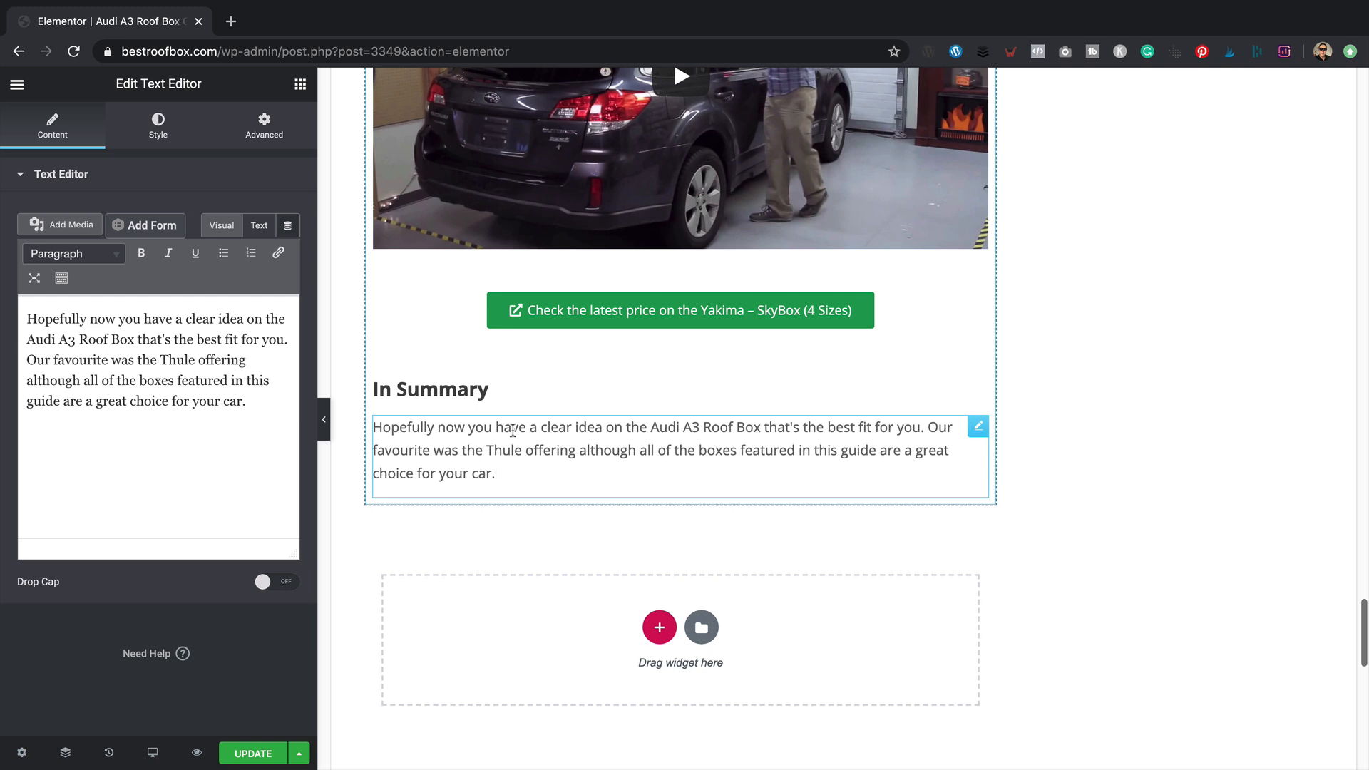
drag(651, 428, 762, 428)
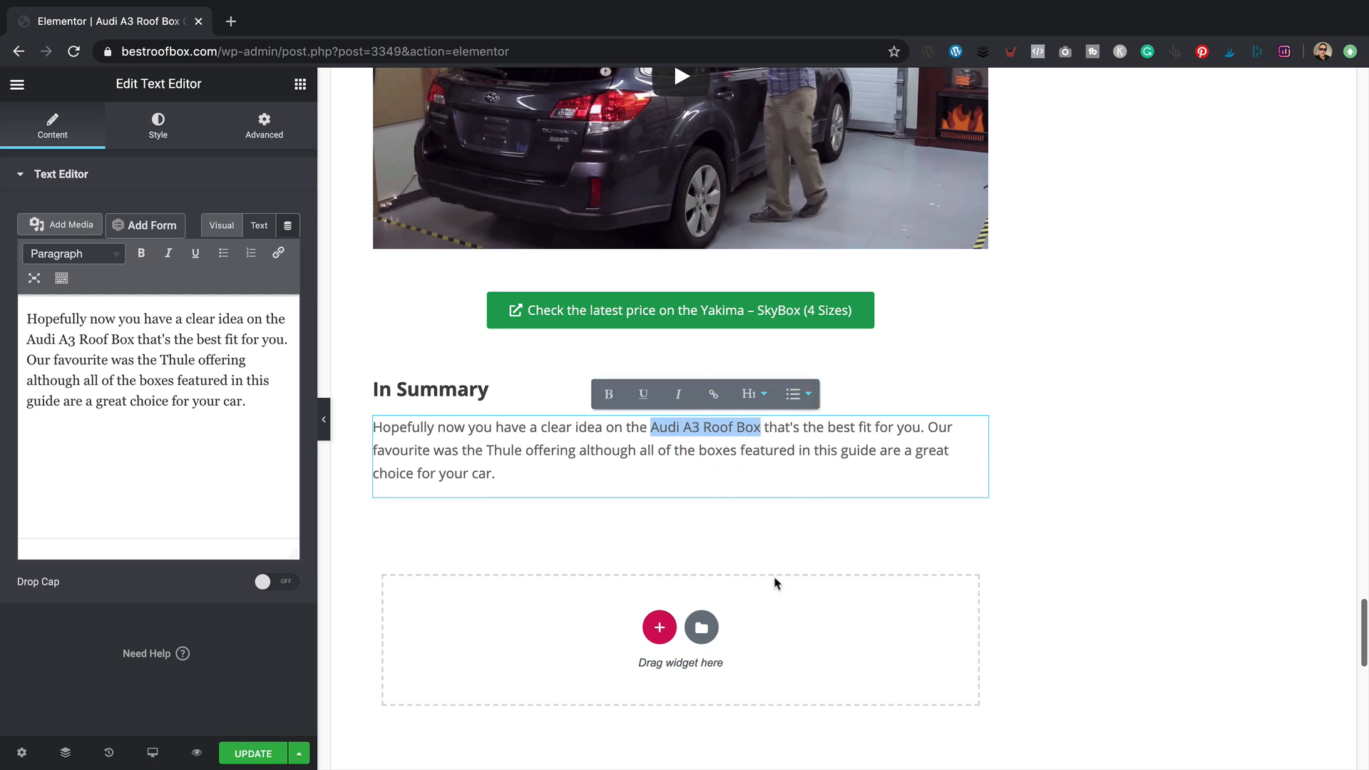
click(557, 421)
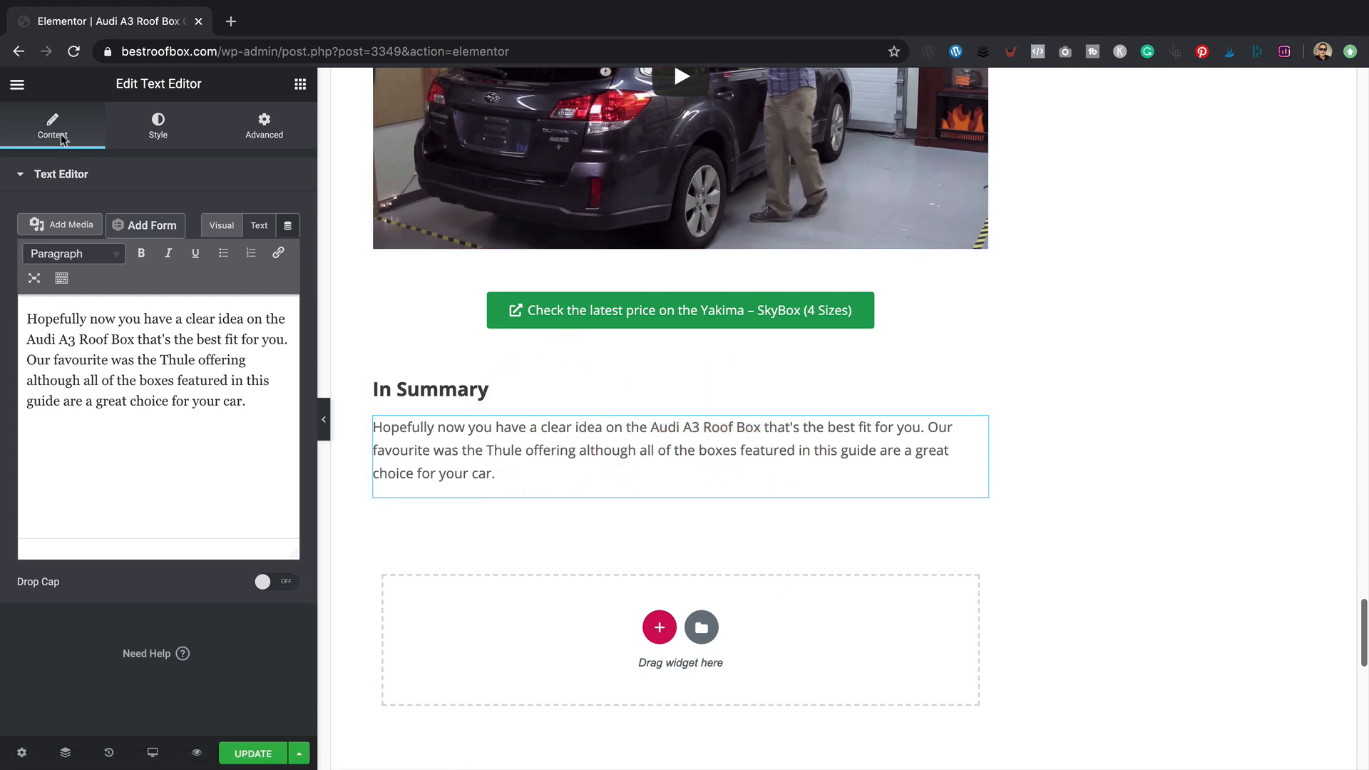
- Recheck the Additional SEO checks for keyword density, and read the explanation of the nofollow outbound links error
click(16, 85)
click(16, 85)
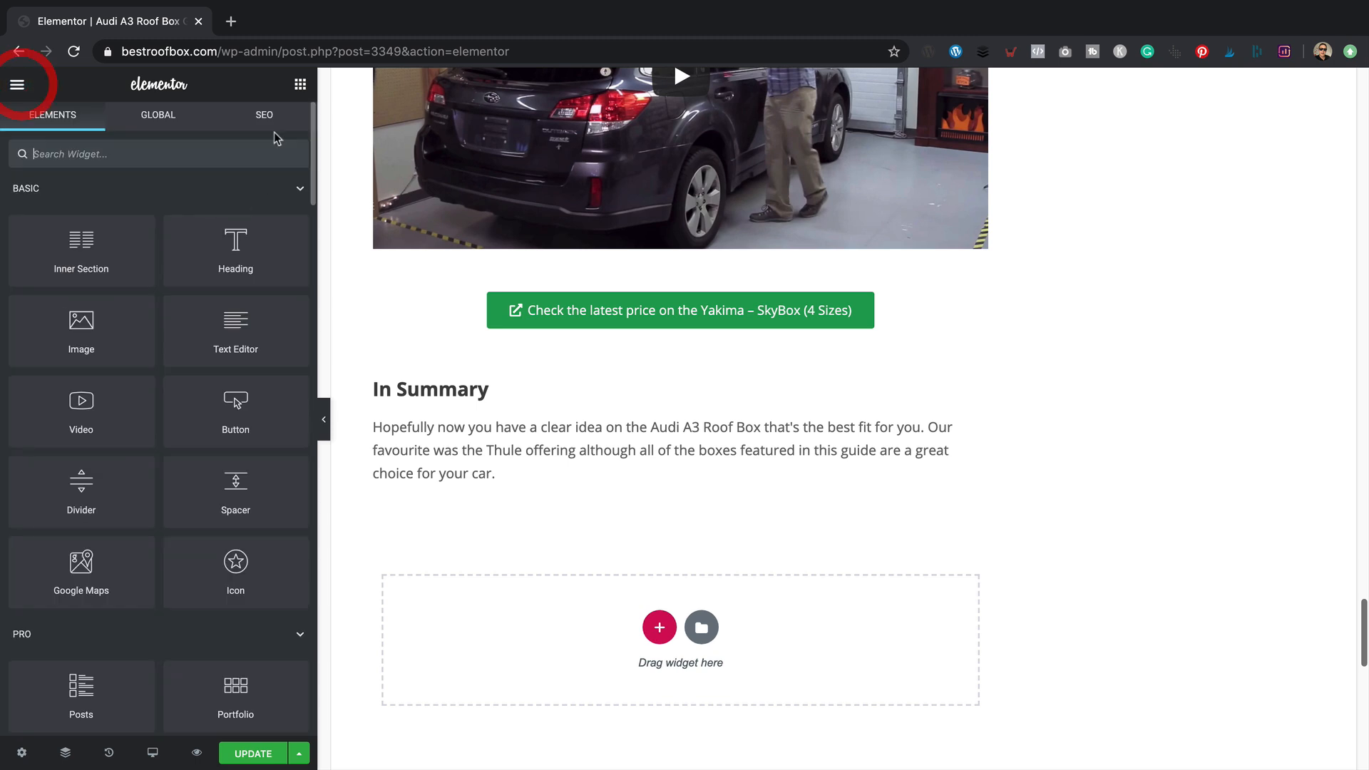
click(264, 114)
scroll(207, 404, down, 2)
click(268, 620)
scroll(214, 571, down, 4)
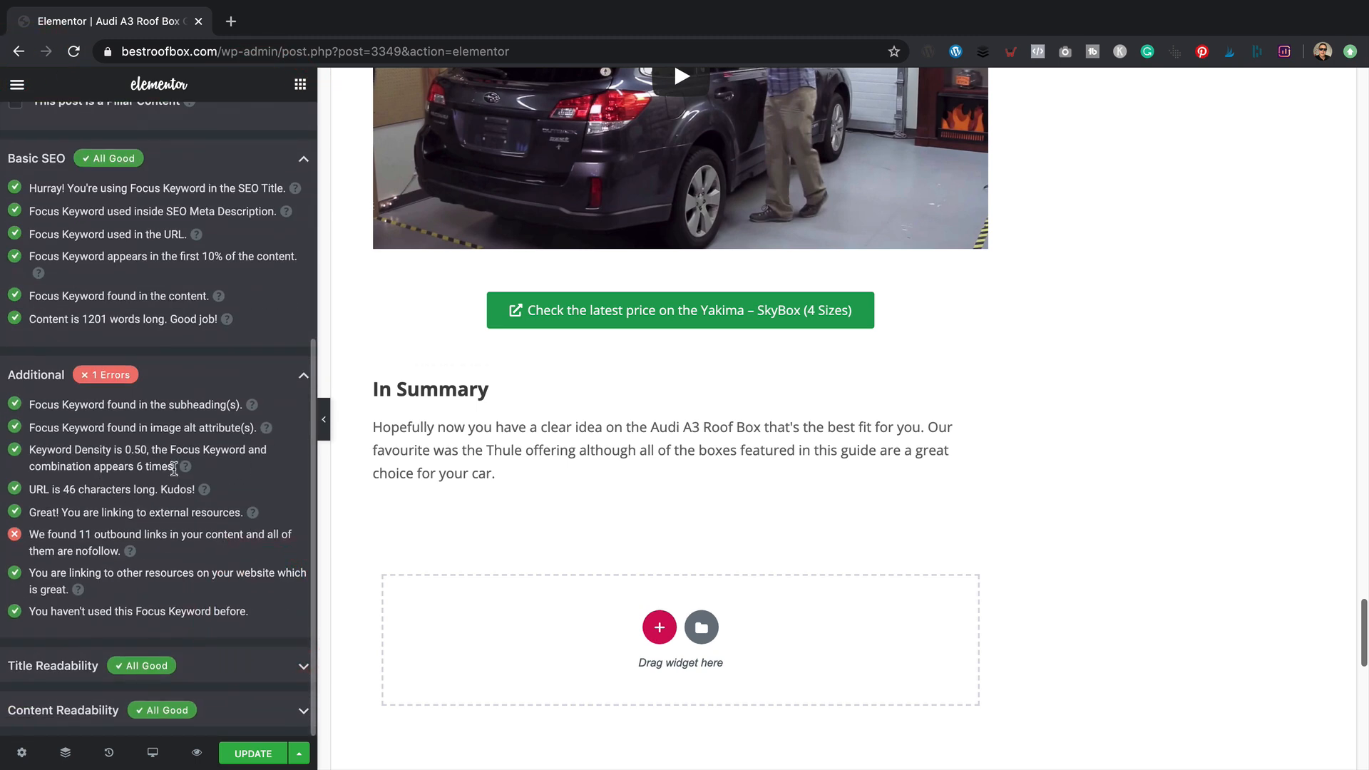
drag(170, 470, 42, 447)
click(135, 405)
mouse_move(131, 553)
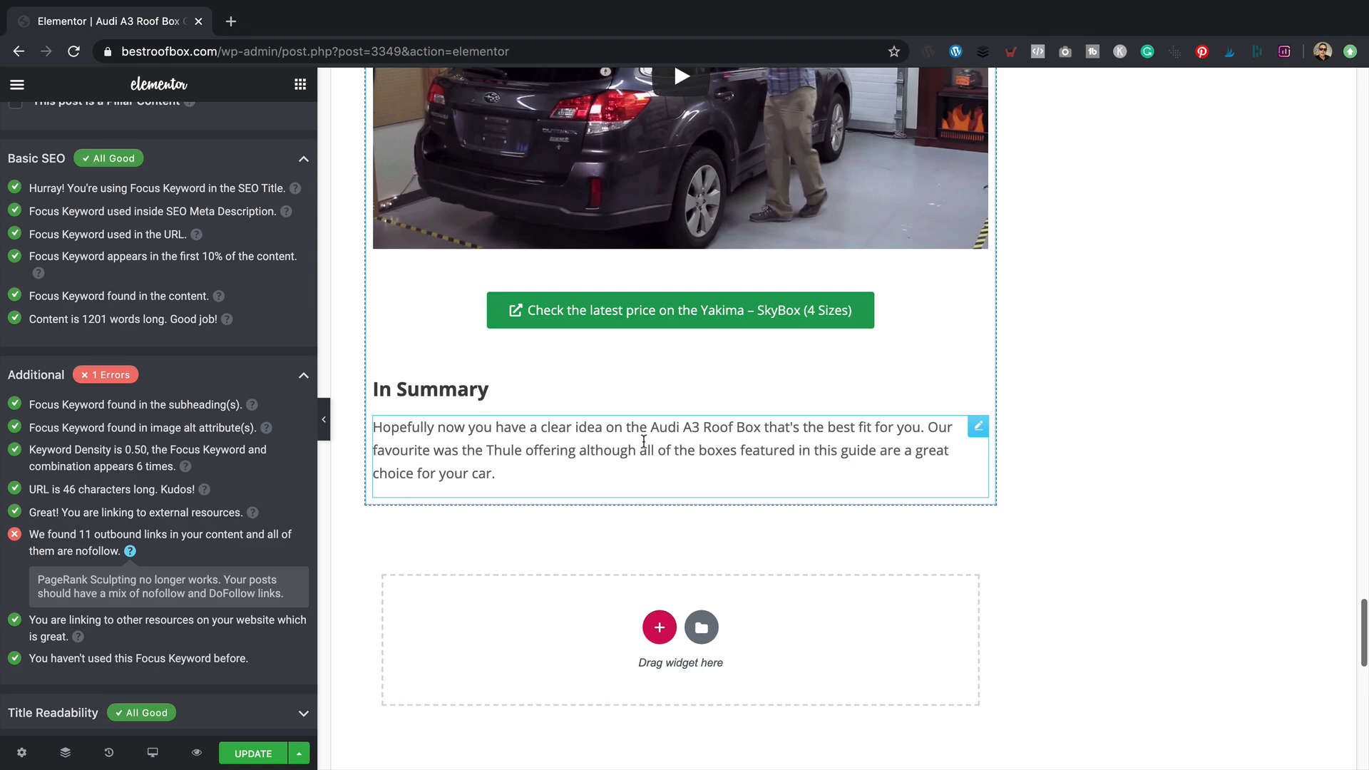
- Look through the Yakima – SkyBox section and the summary, and compare them with the overall SEO score and the remaining error
scroll(644, 442, up, 15)
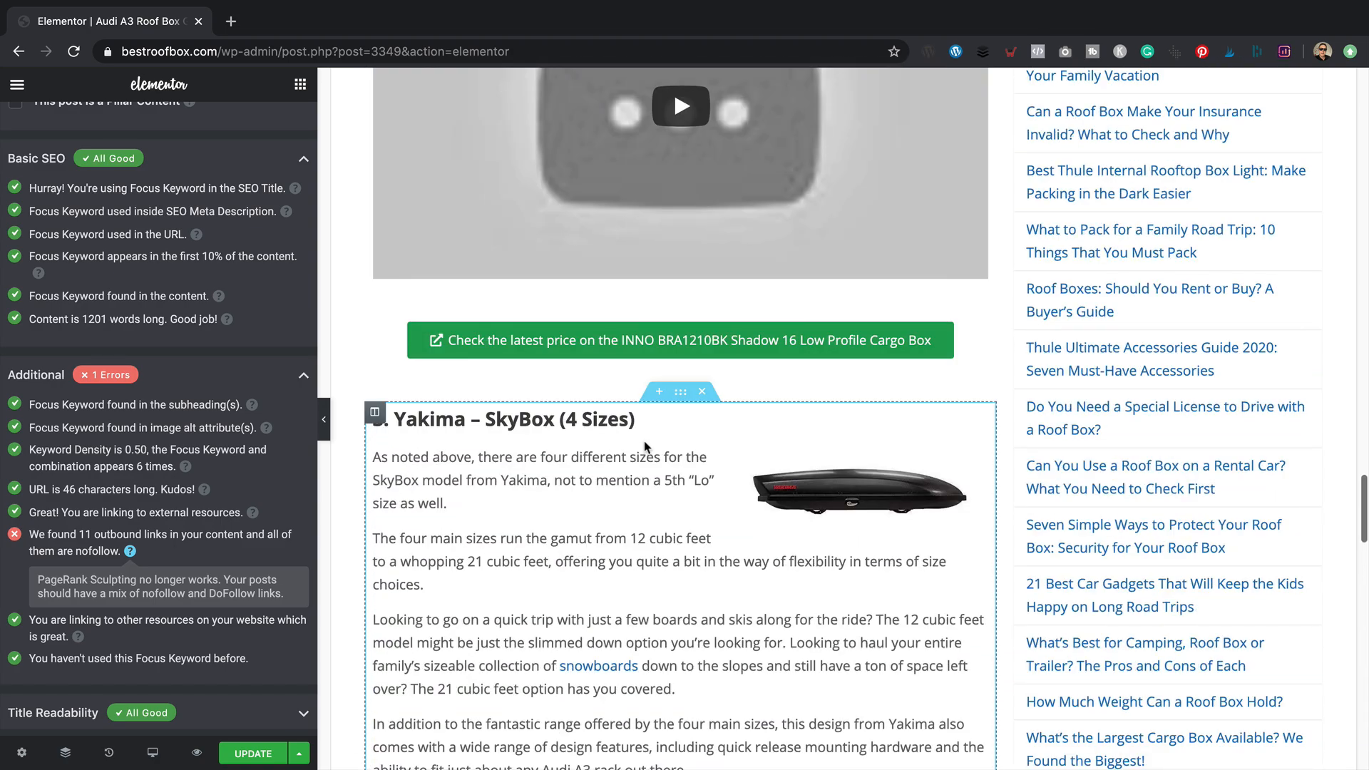
scroll(644, 443, up, 5)
scroll(485, 427, down, 13)
scroll(488, 414, up, 4)
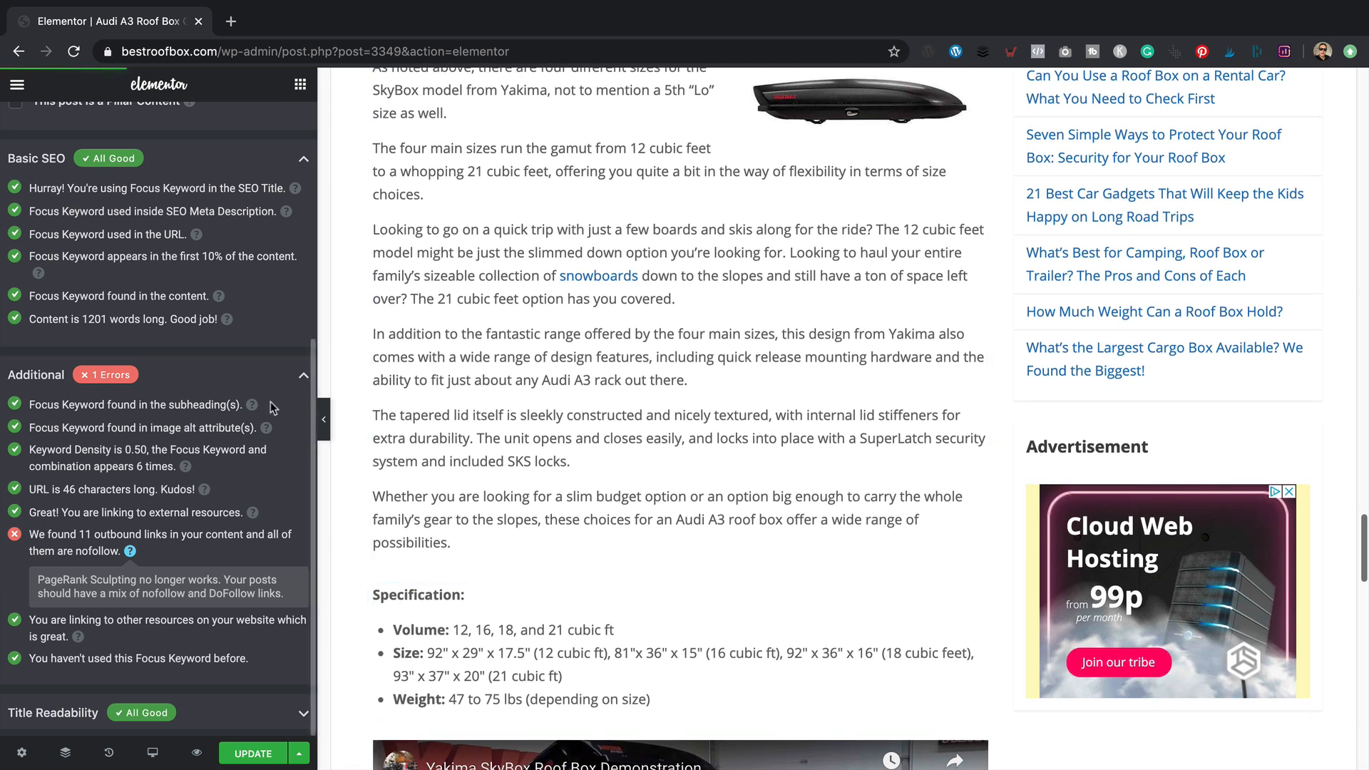
scroll(265, 449, up, 5)
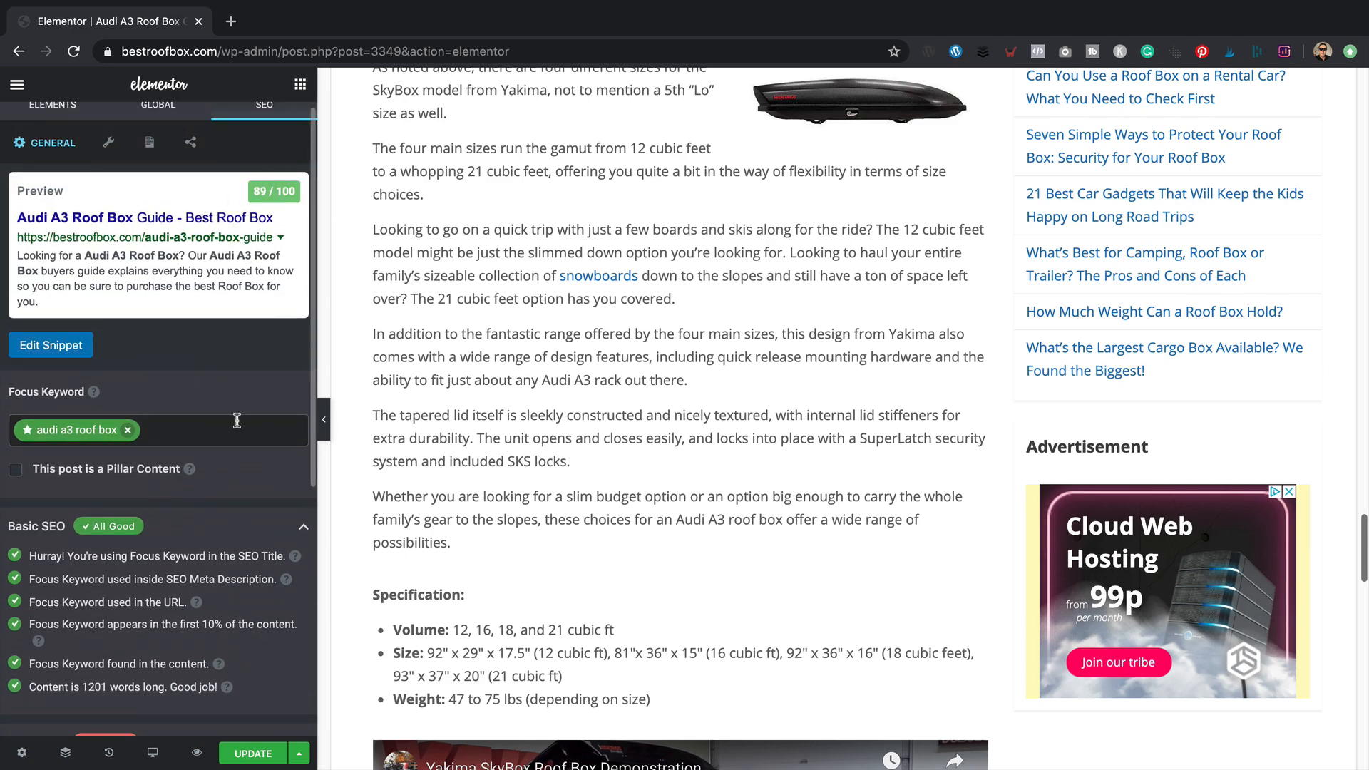
scroll(364, 430, down, 12)
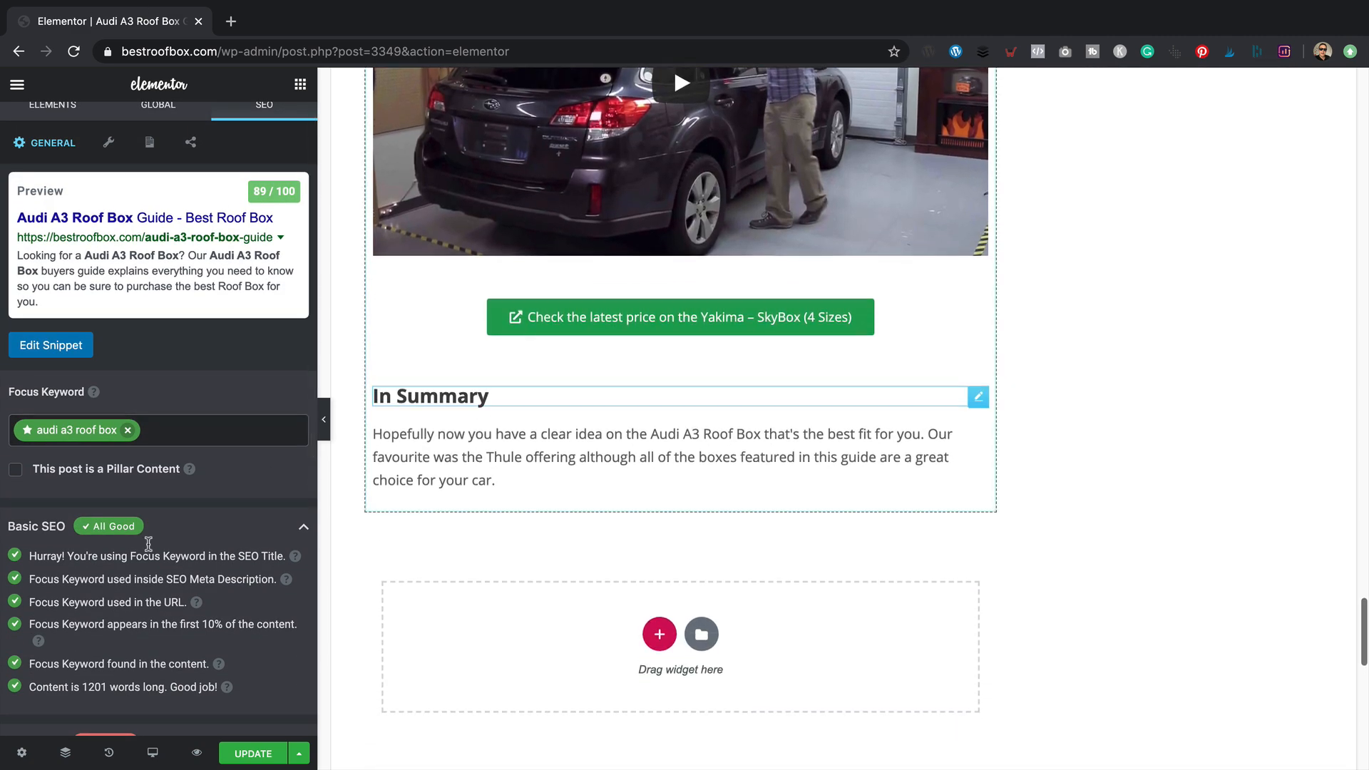
scroll(92, 560, down, 1)
scroll(92, 560, down, 5)
scroll(100, 555, up, 6)
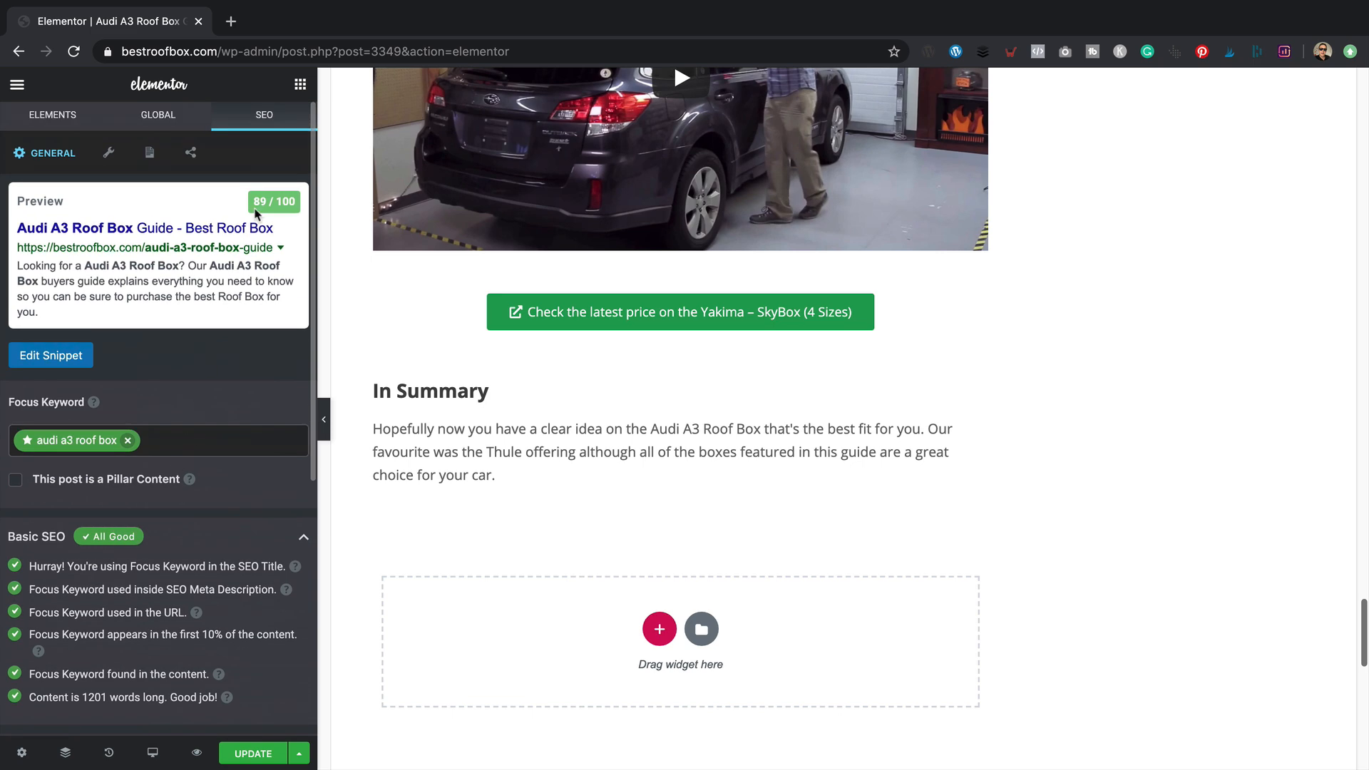
scroll(179, 523, down, 6)
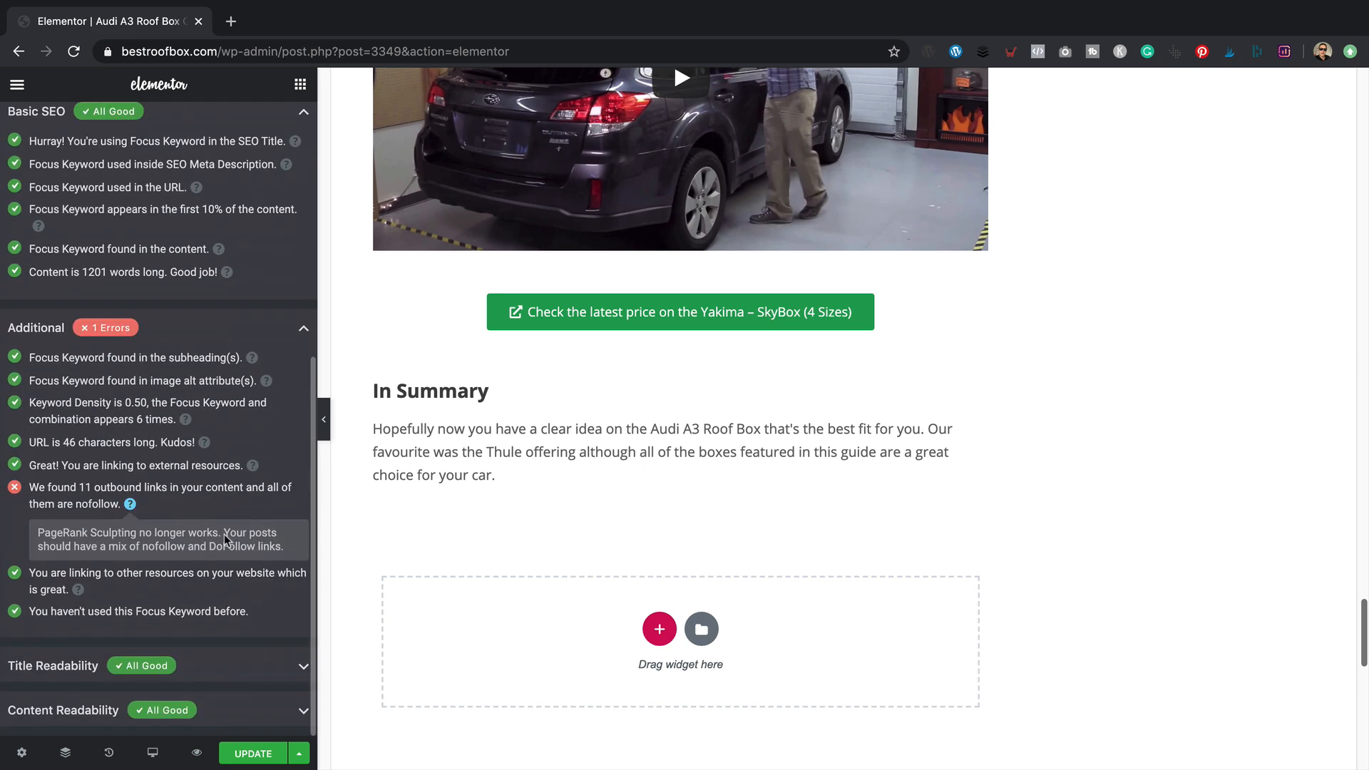
- Review the Title Readability and Content Readability checks, and return to the snippet preview with the overall score
click(263, 677)
scroll(243, 684, down, 2)
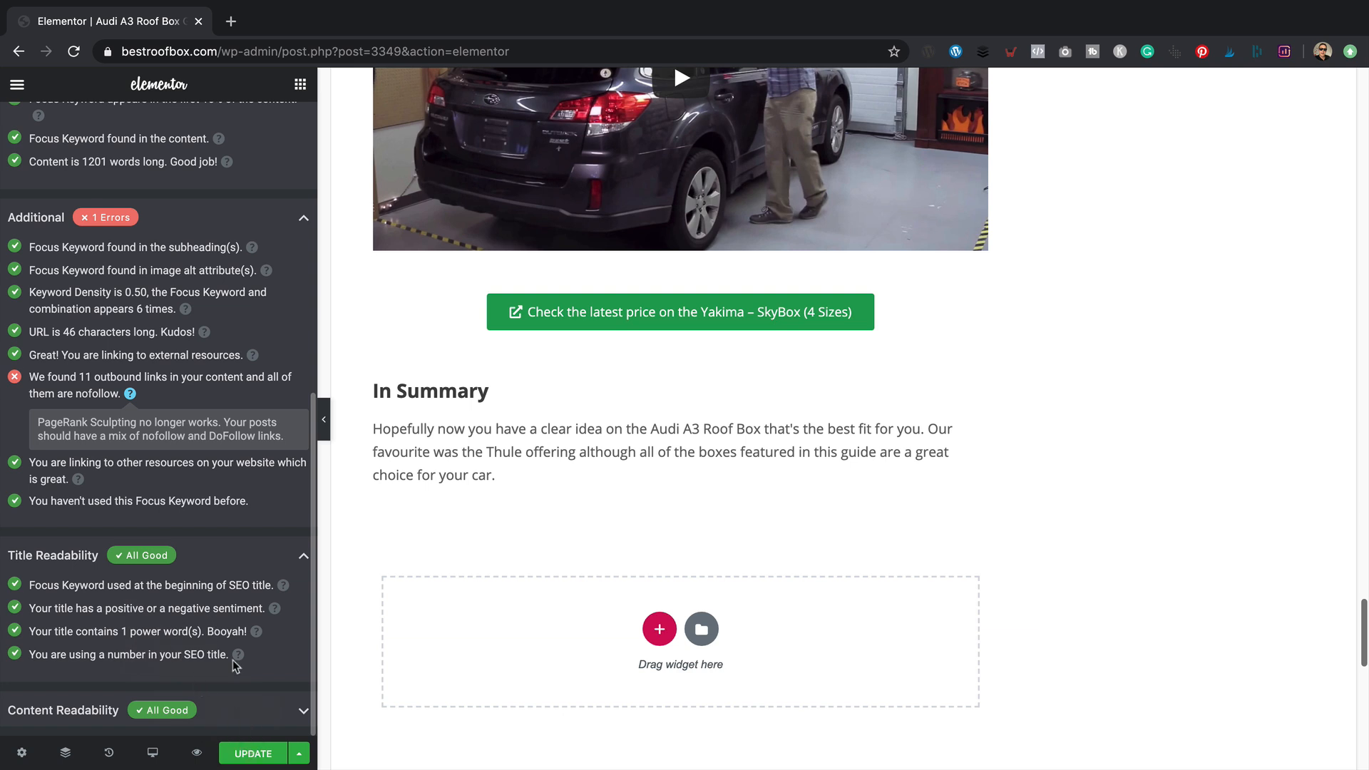
click(259, 709)
scroll(214, 642, down, 2)
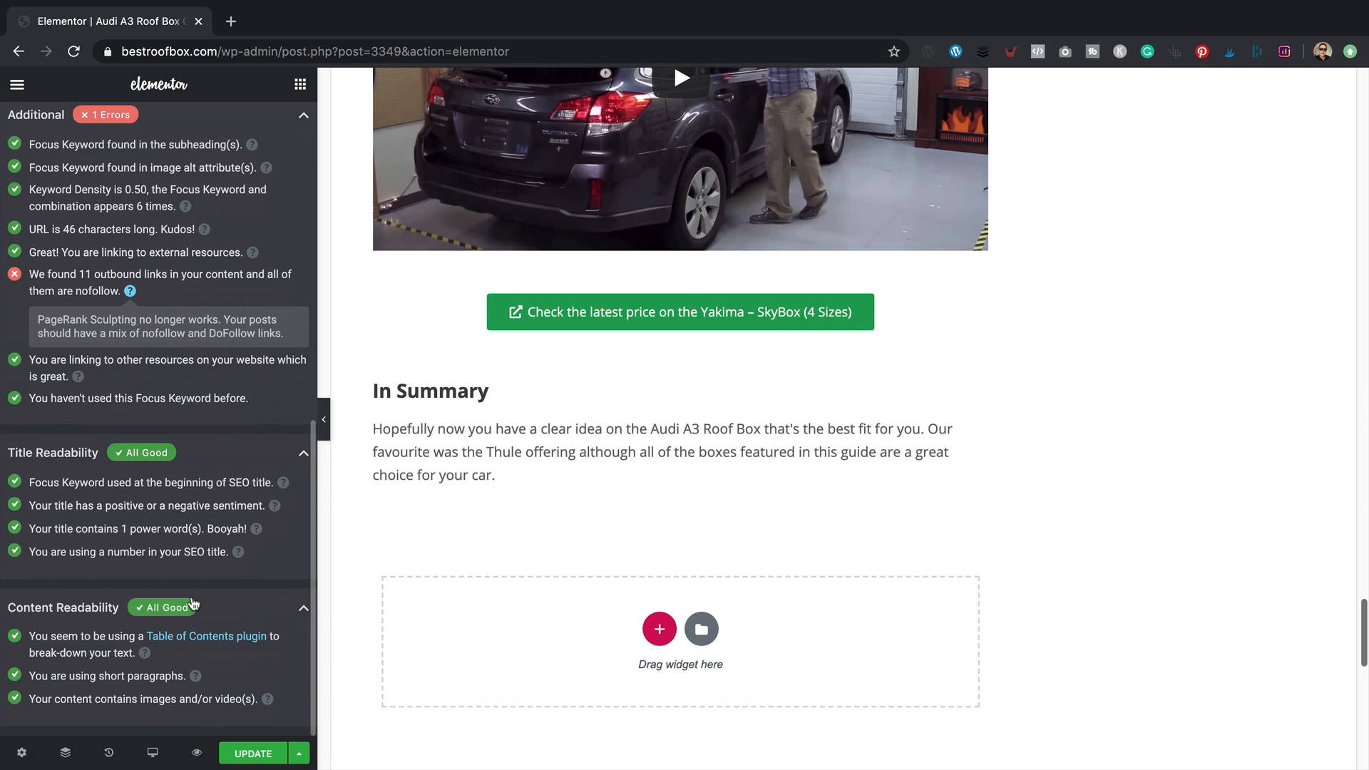
scroll(107, 286, up, 7)
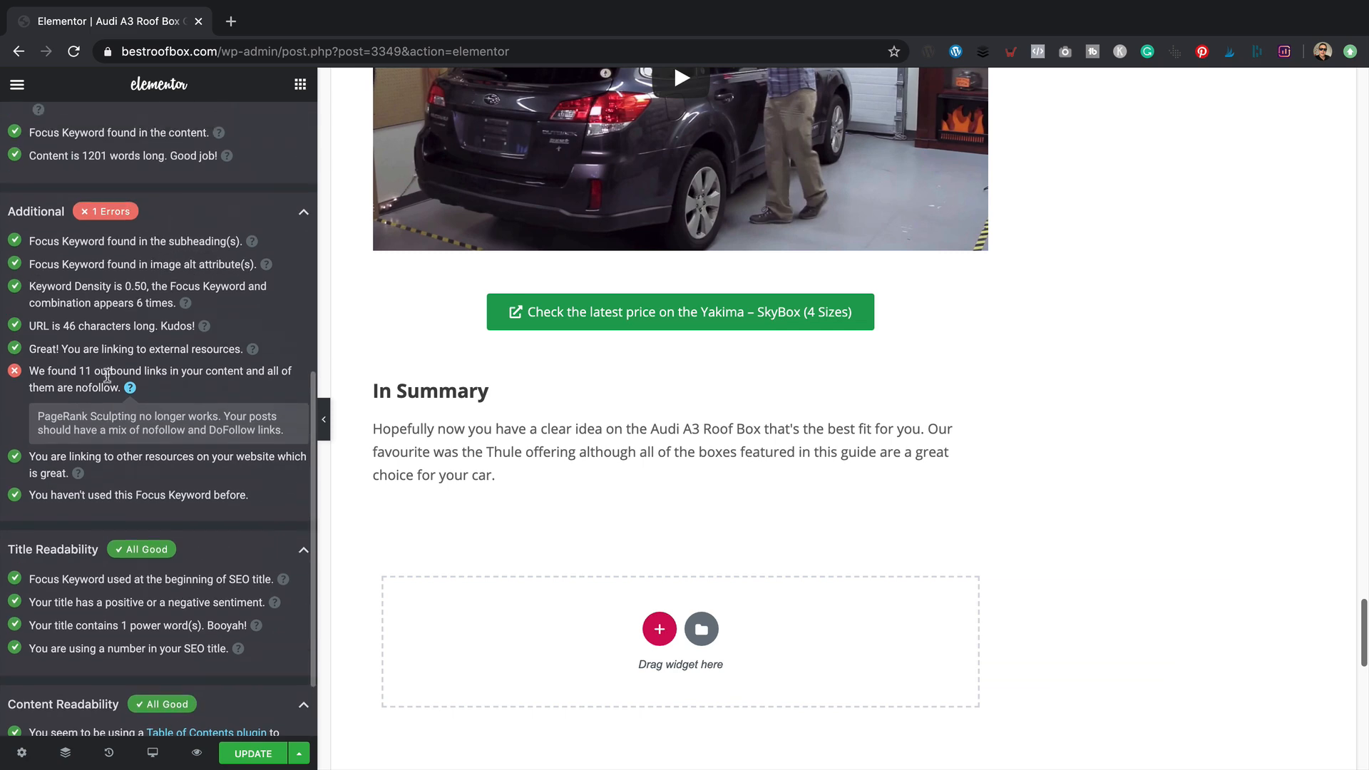
scroll(211, 397, down, 7)
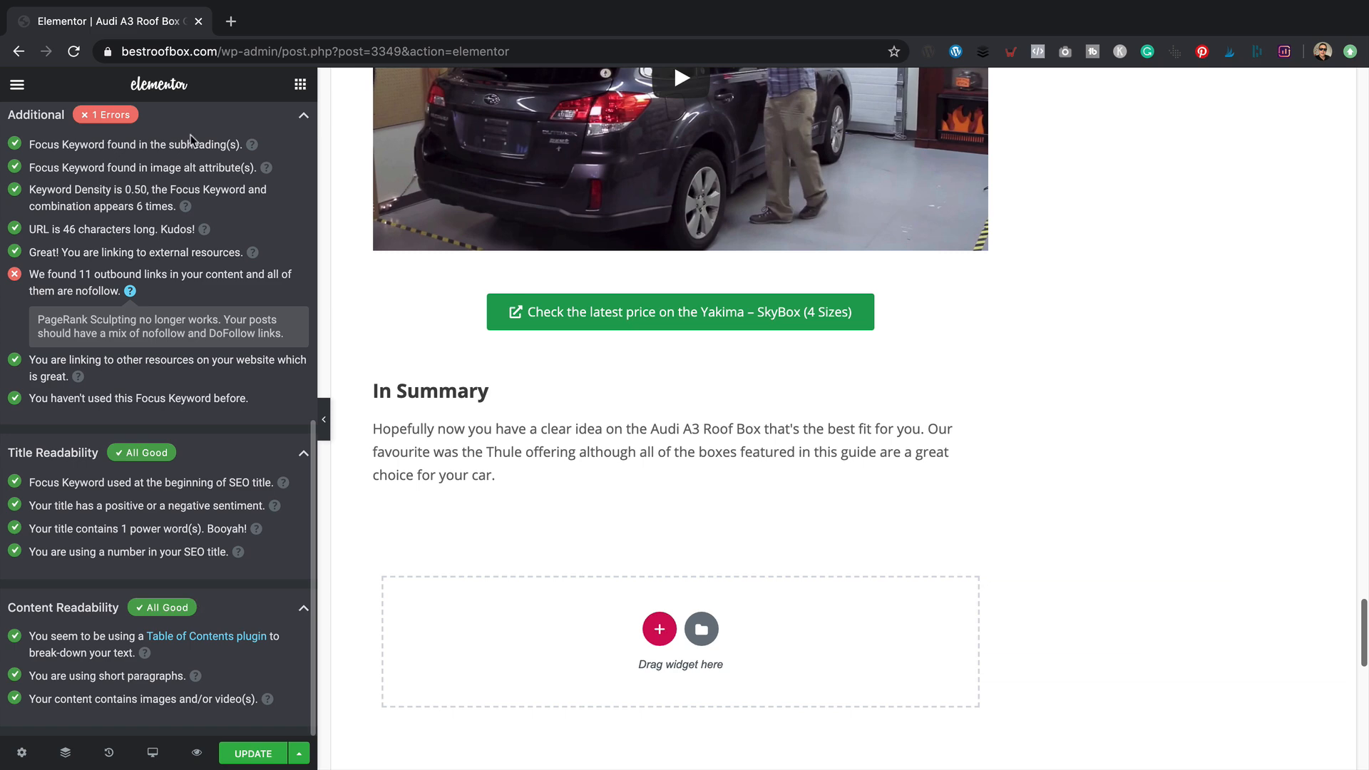
scroll(217, 254, up, 10)
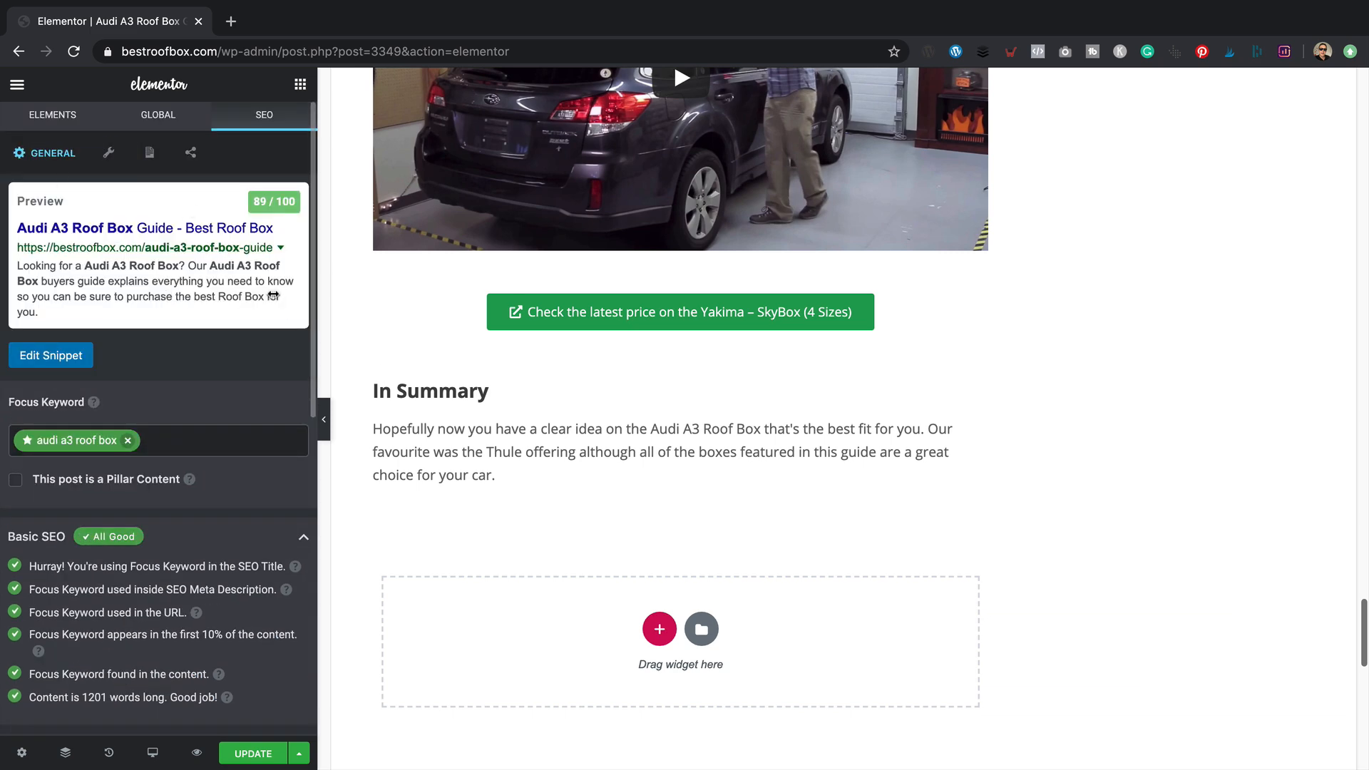
scroll(615, 494, up, 15)
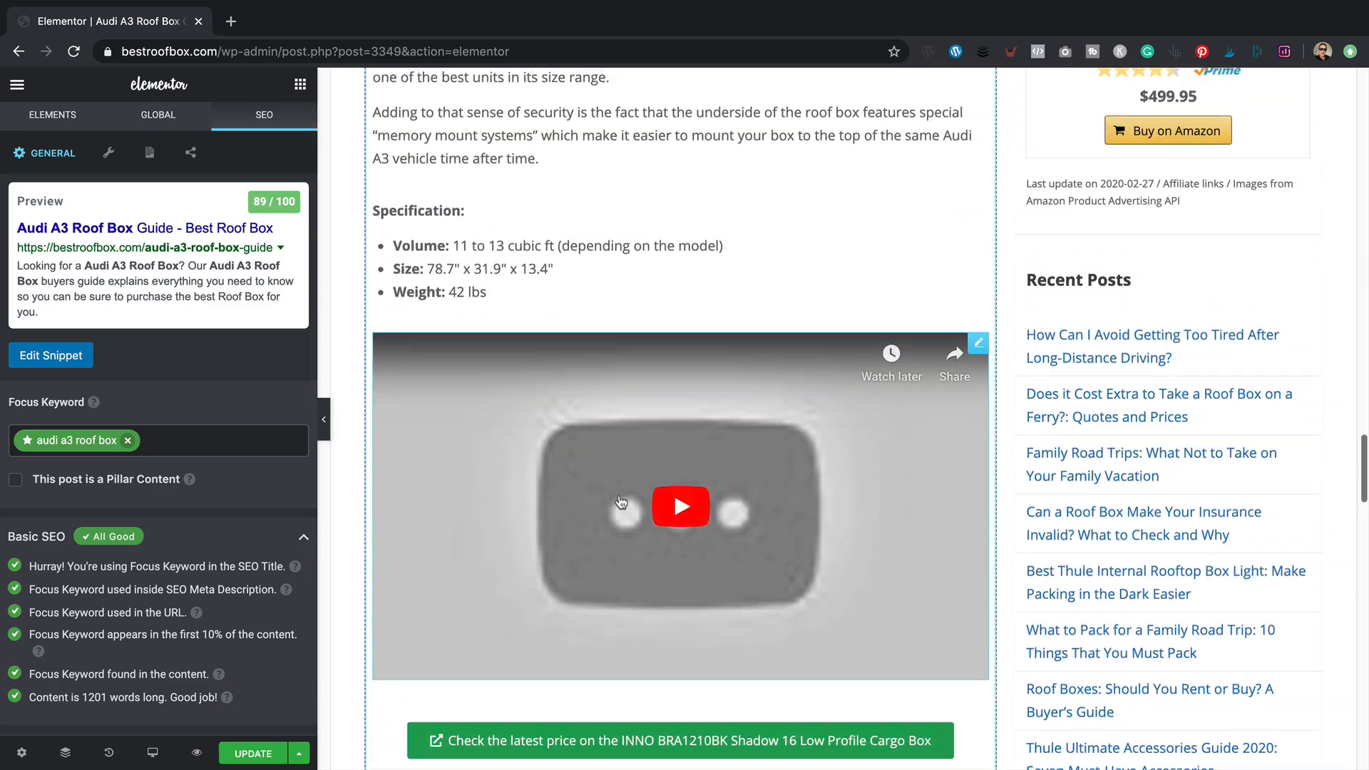
scroll(614, 493, up, 15)
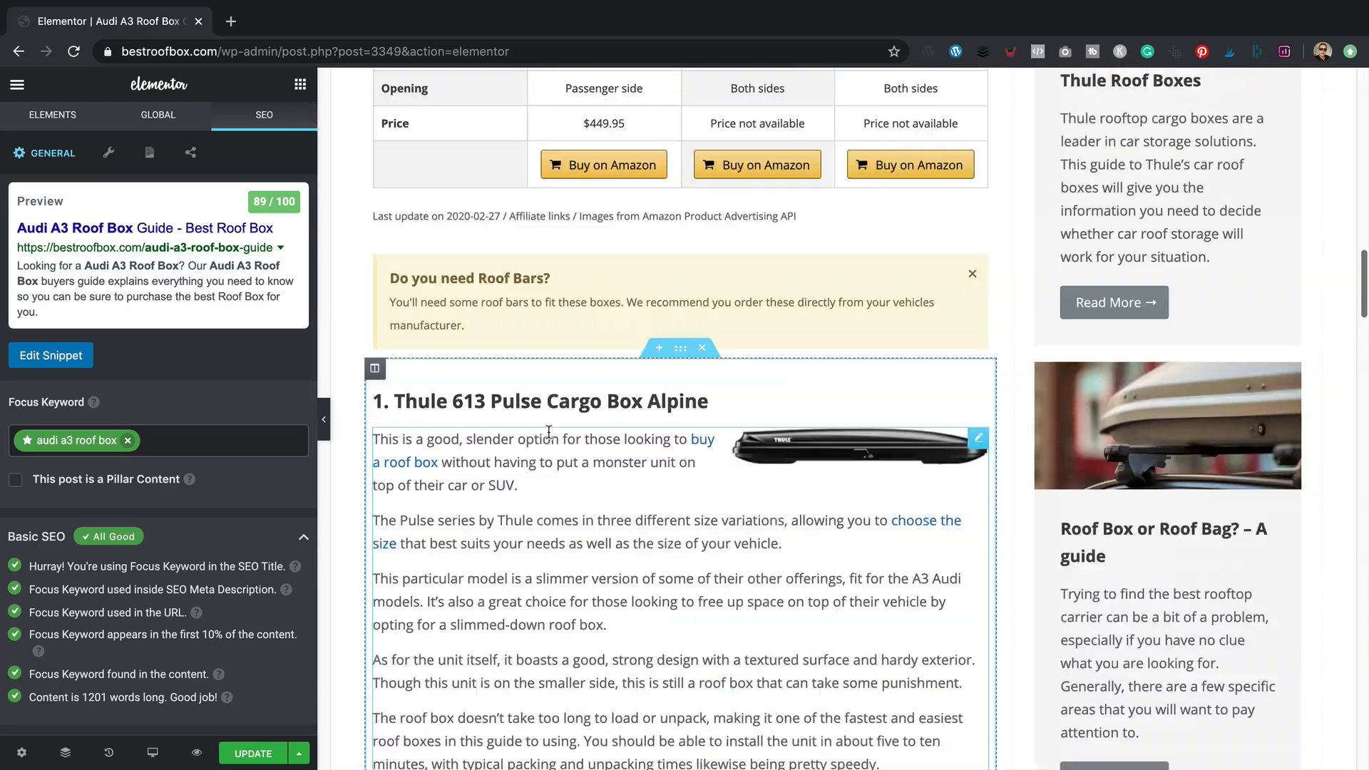
scroll(549, 437, up, 10)
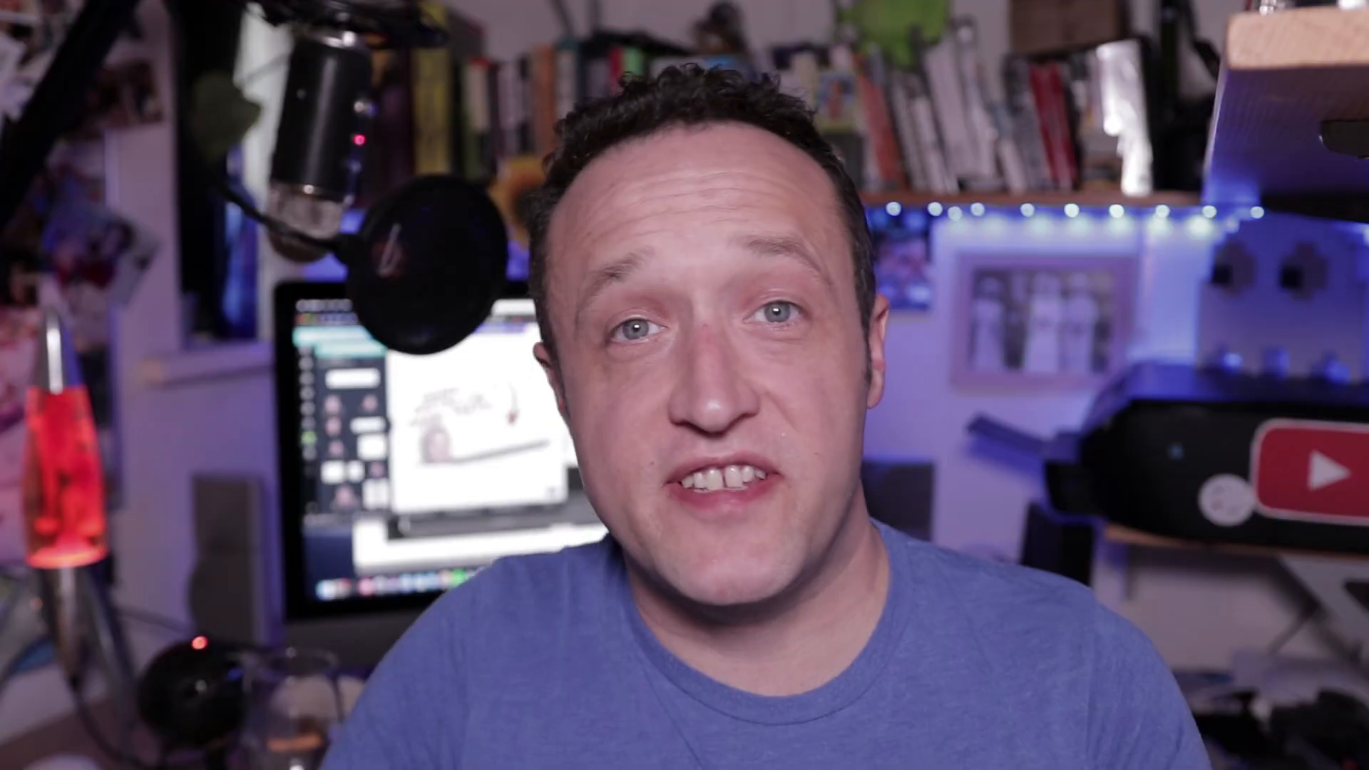